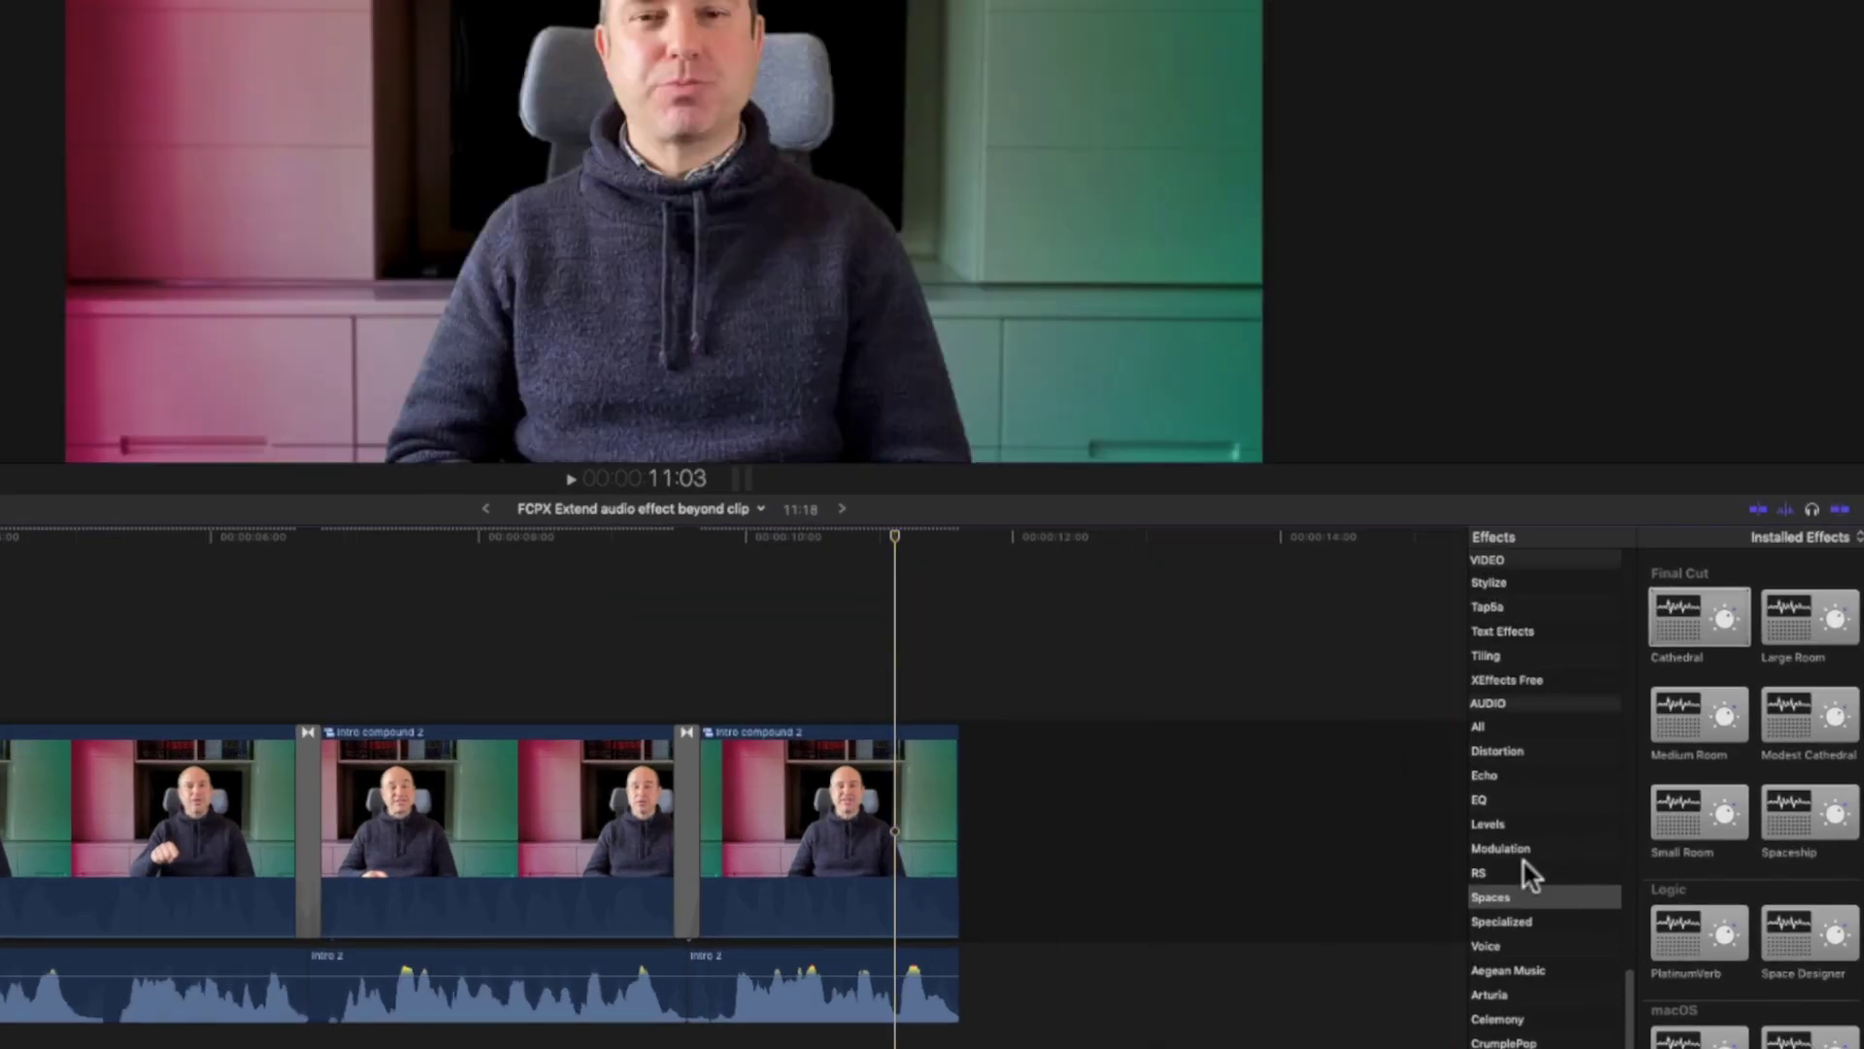
# Step: Drop the Cathedral reverb on the last Intro 2 audio clip, play its ending, and try lengthening it
pyautogui.click(1697, 629)
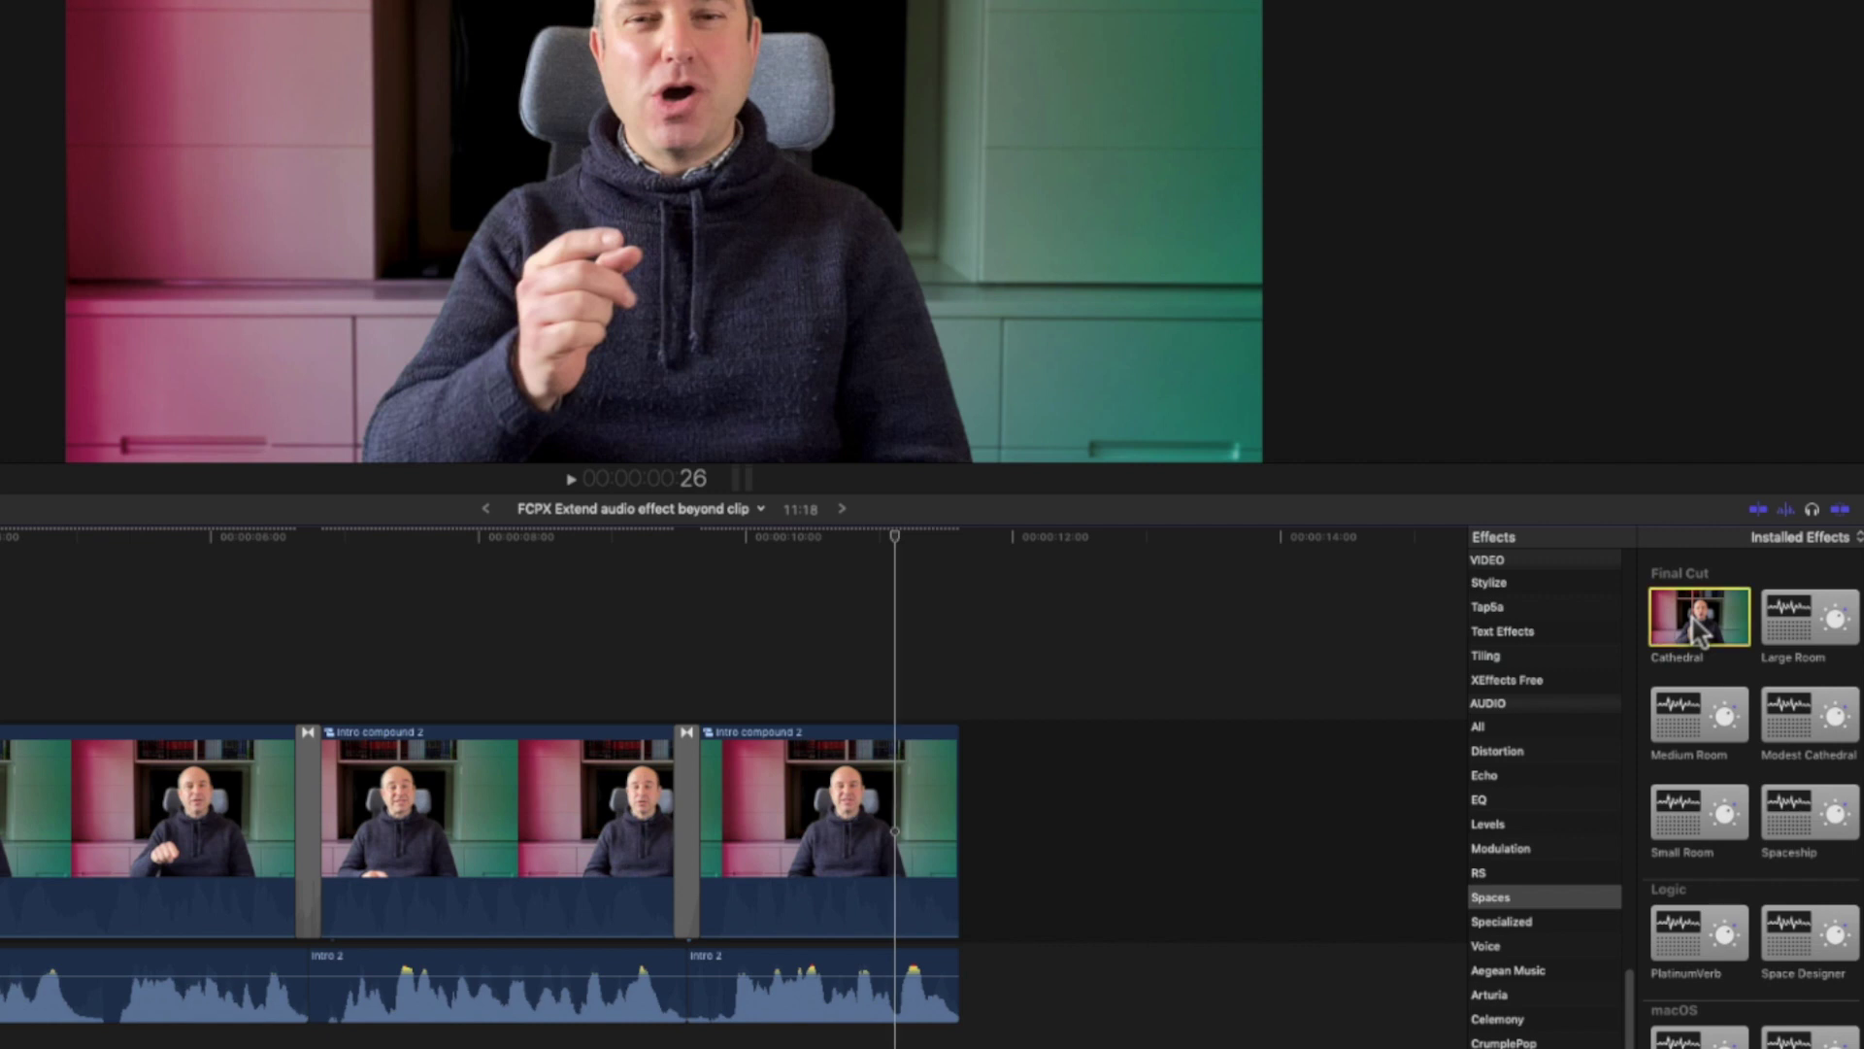
pyautogui.moveTo(1697, 629); pyautogui.dragTo(862, 981)
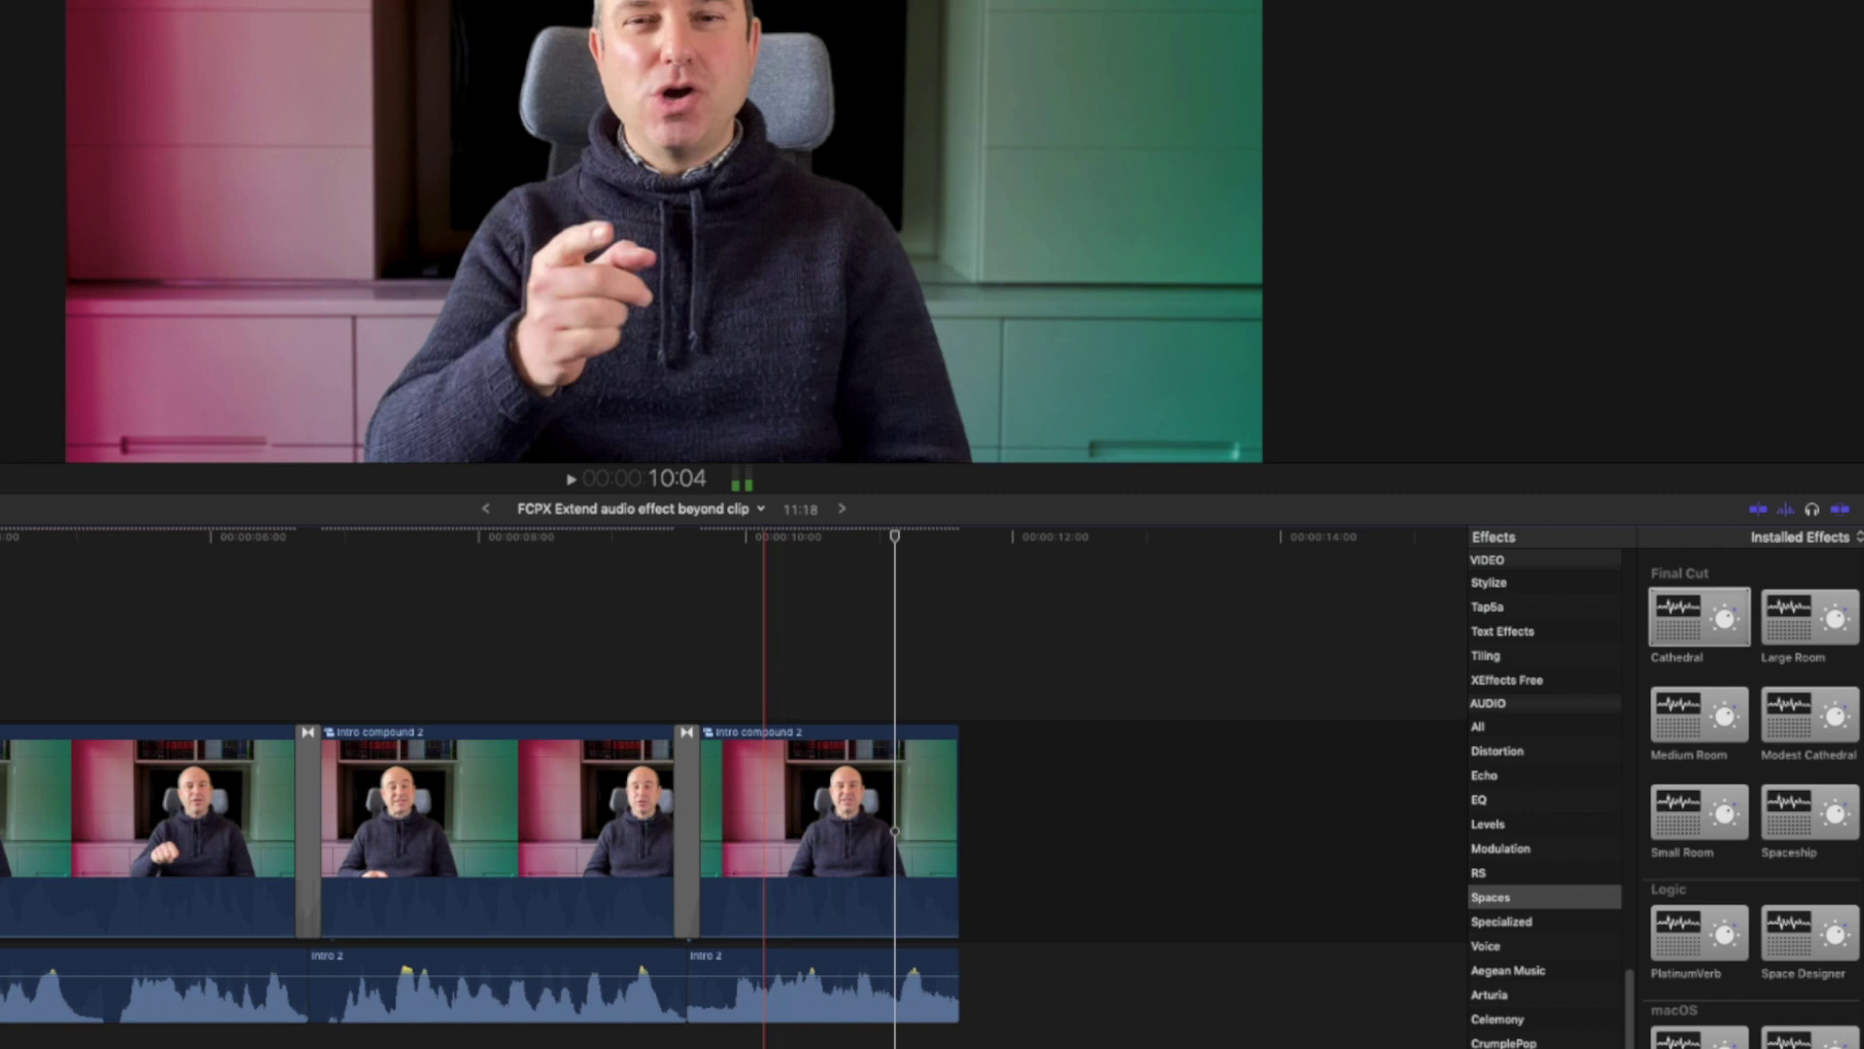
pyautogui.press('space')
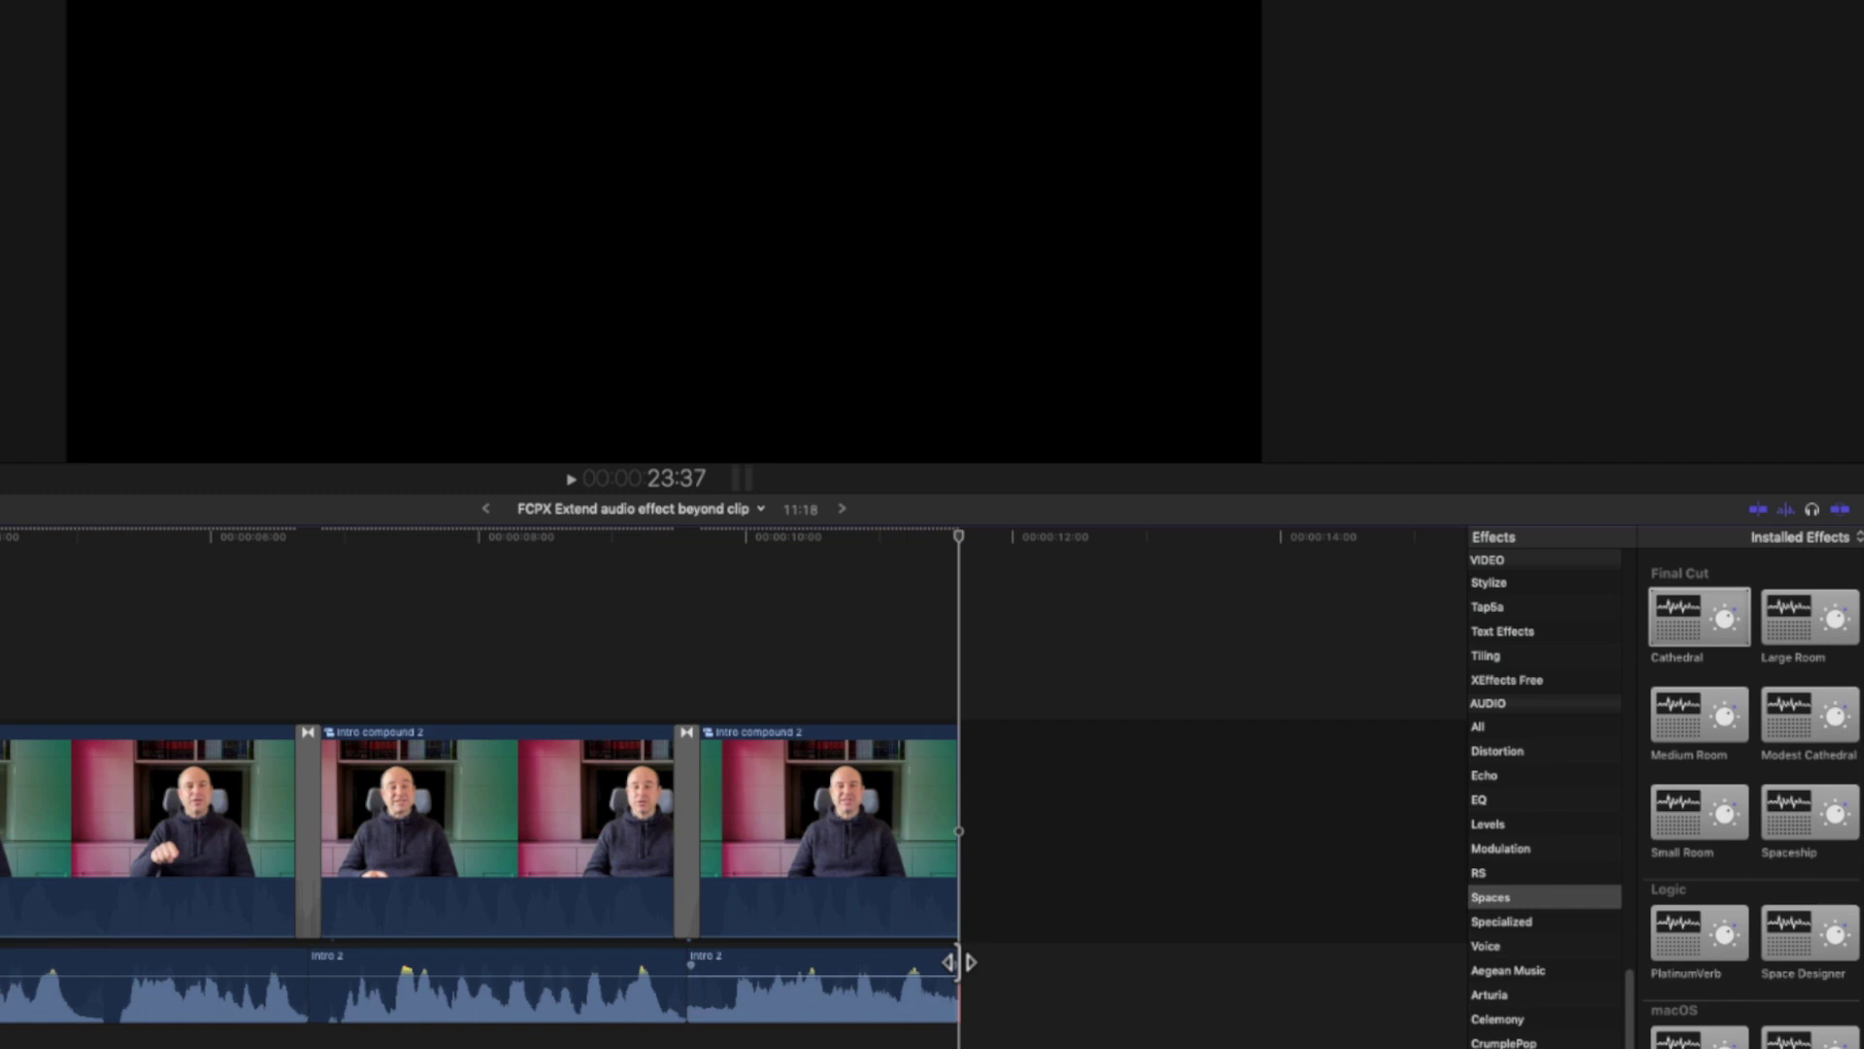
pyautogui.moveTo(960, 961); pyautogui.dragTo(966, 962)
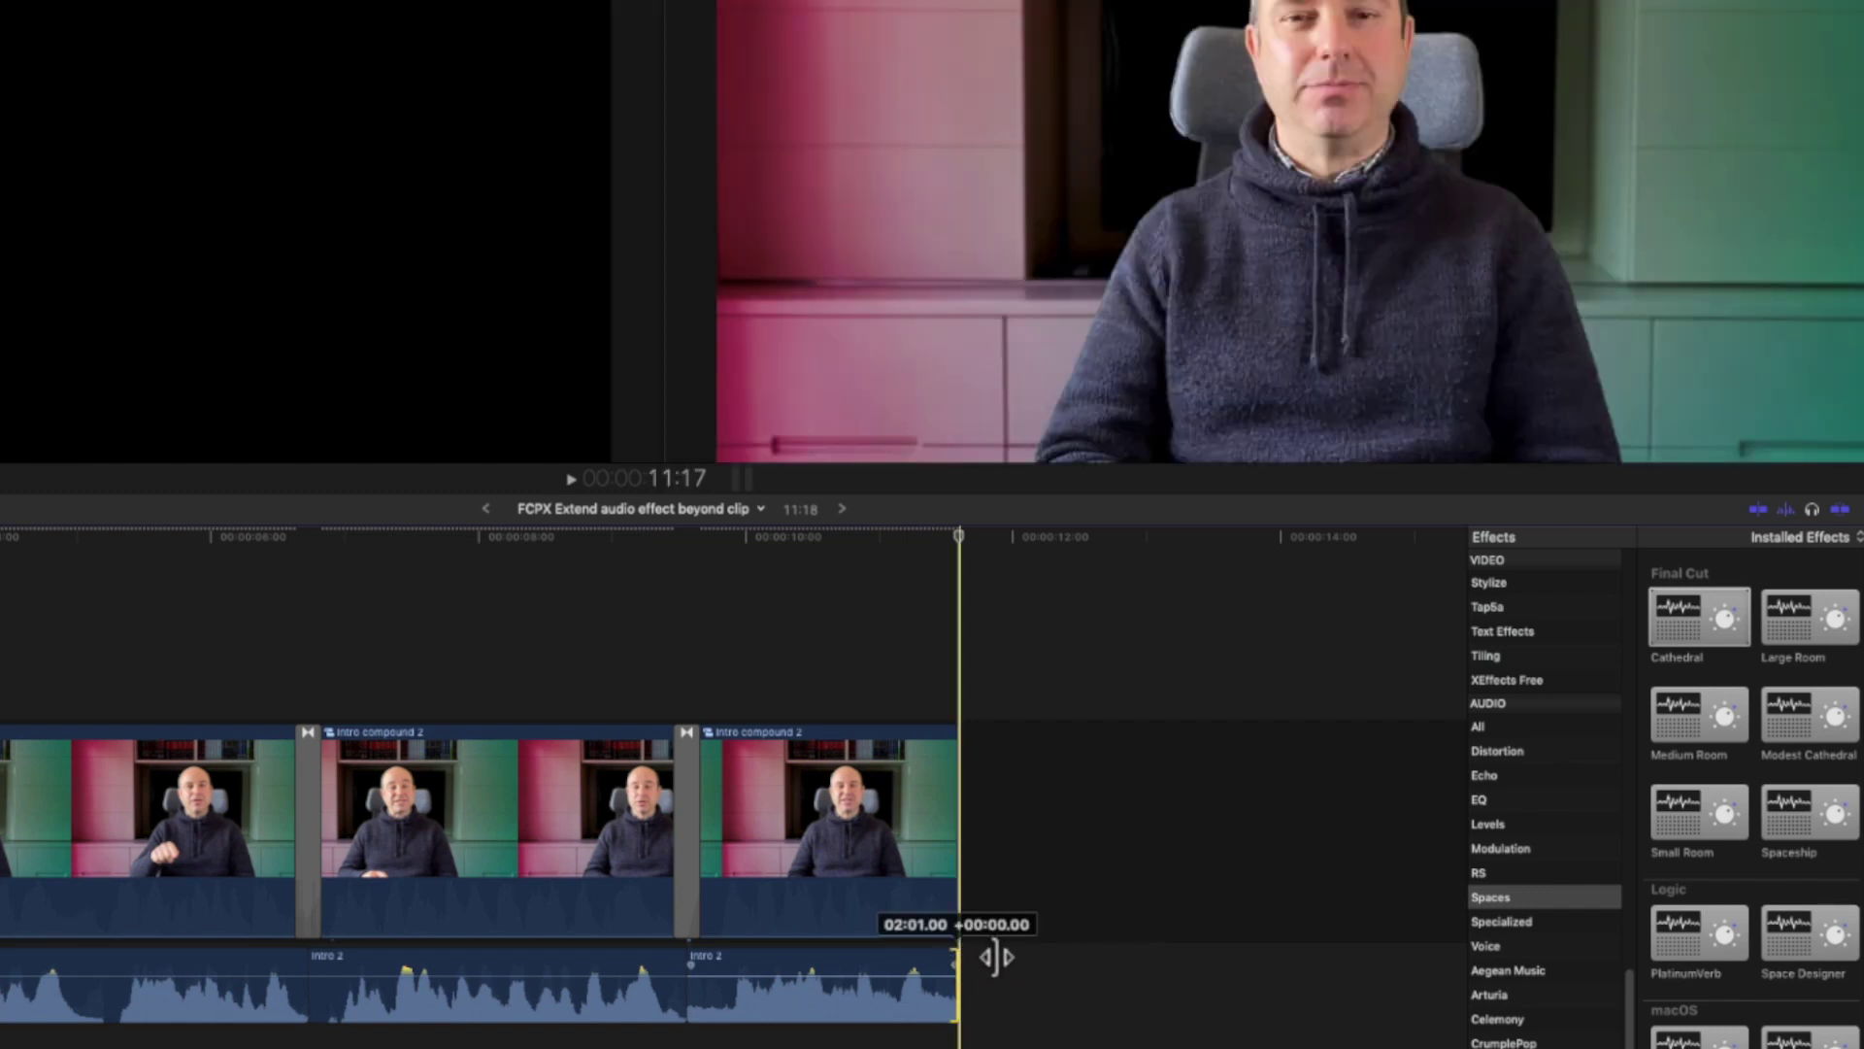
# Step: Apply Cathedral to an Intro 2 audio clip, then extend the first audio clip's end by about 10 seconds
pyautogui.moveTo(996, 957); pyautogui.dragTo(997, 961)
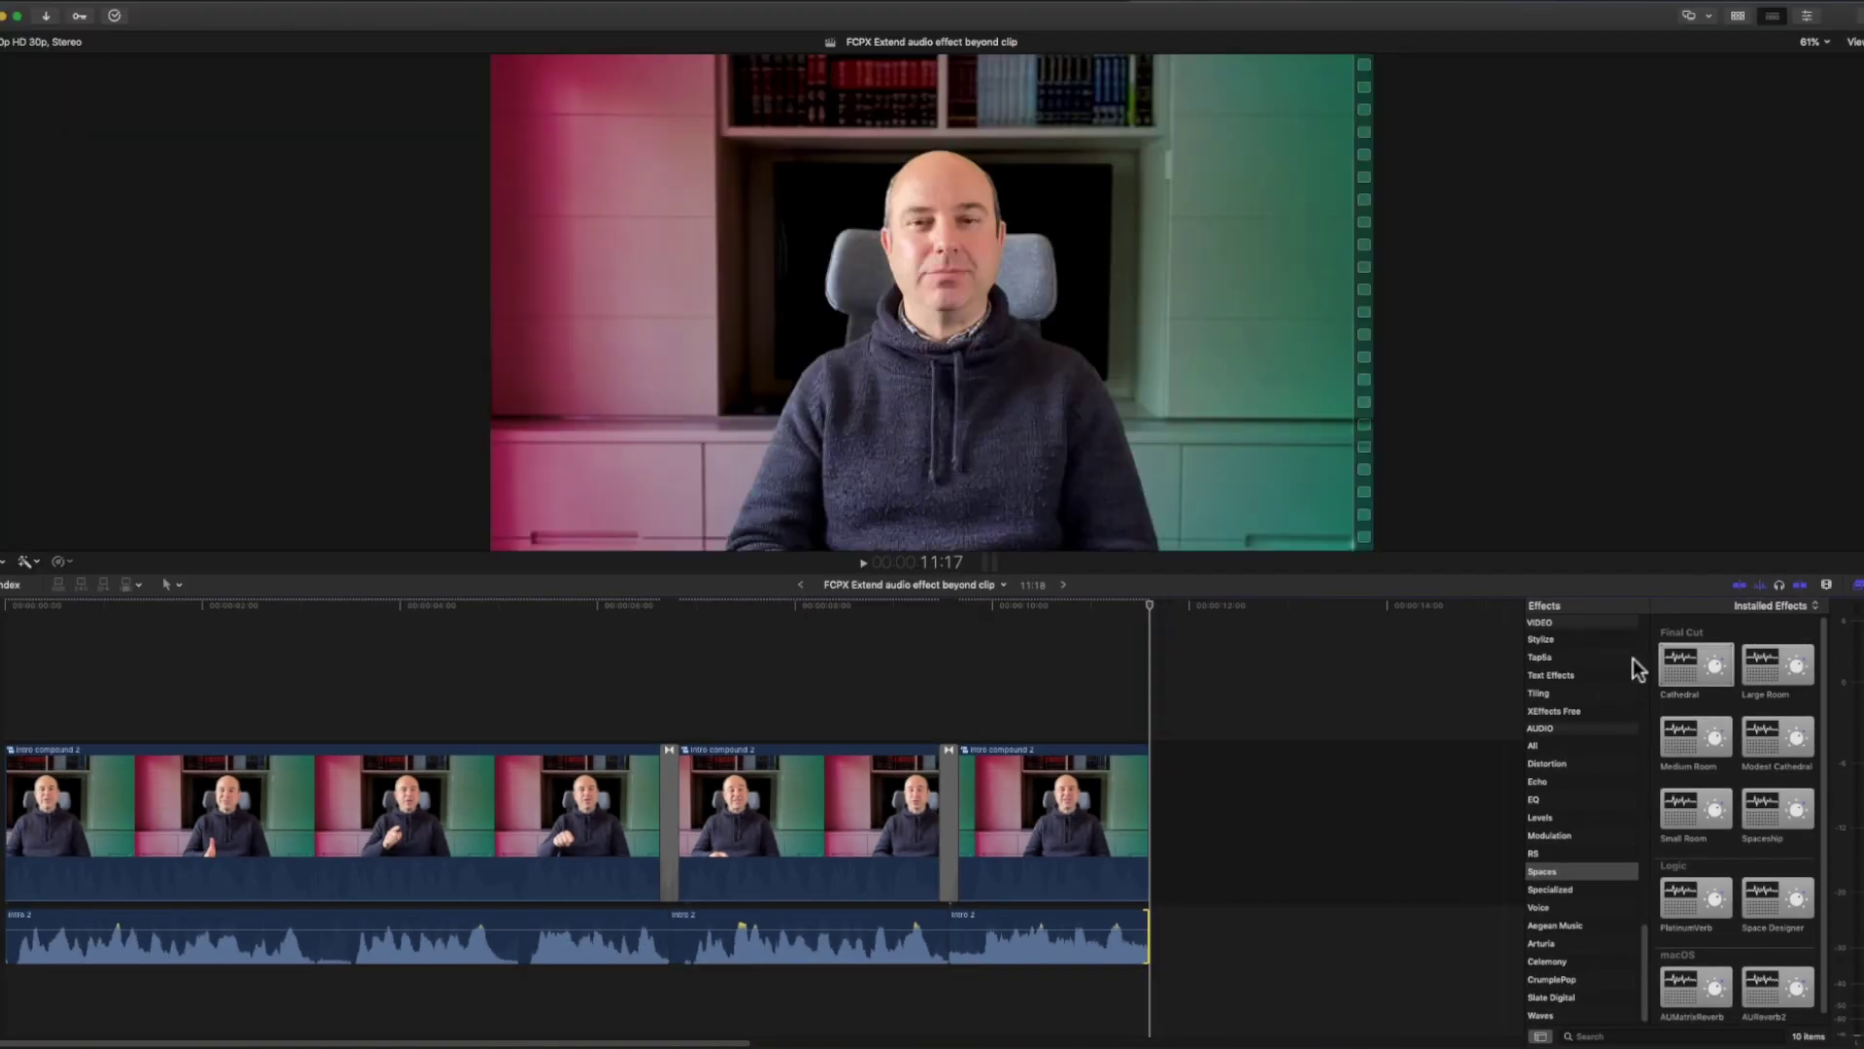
pyautogui.moveTo(1683, 668); pyautogui.dragTo(437, 952)
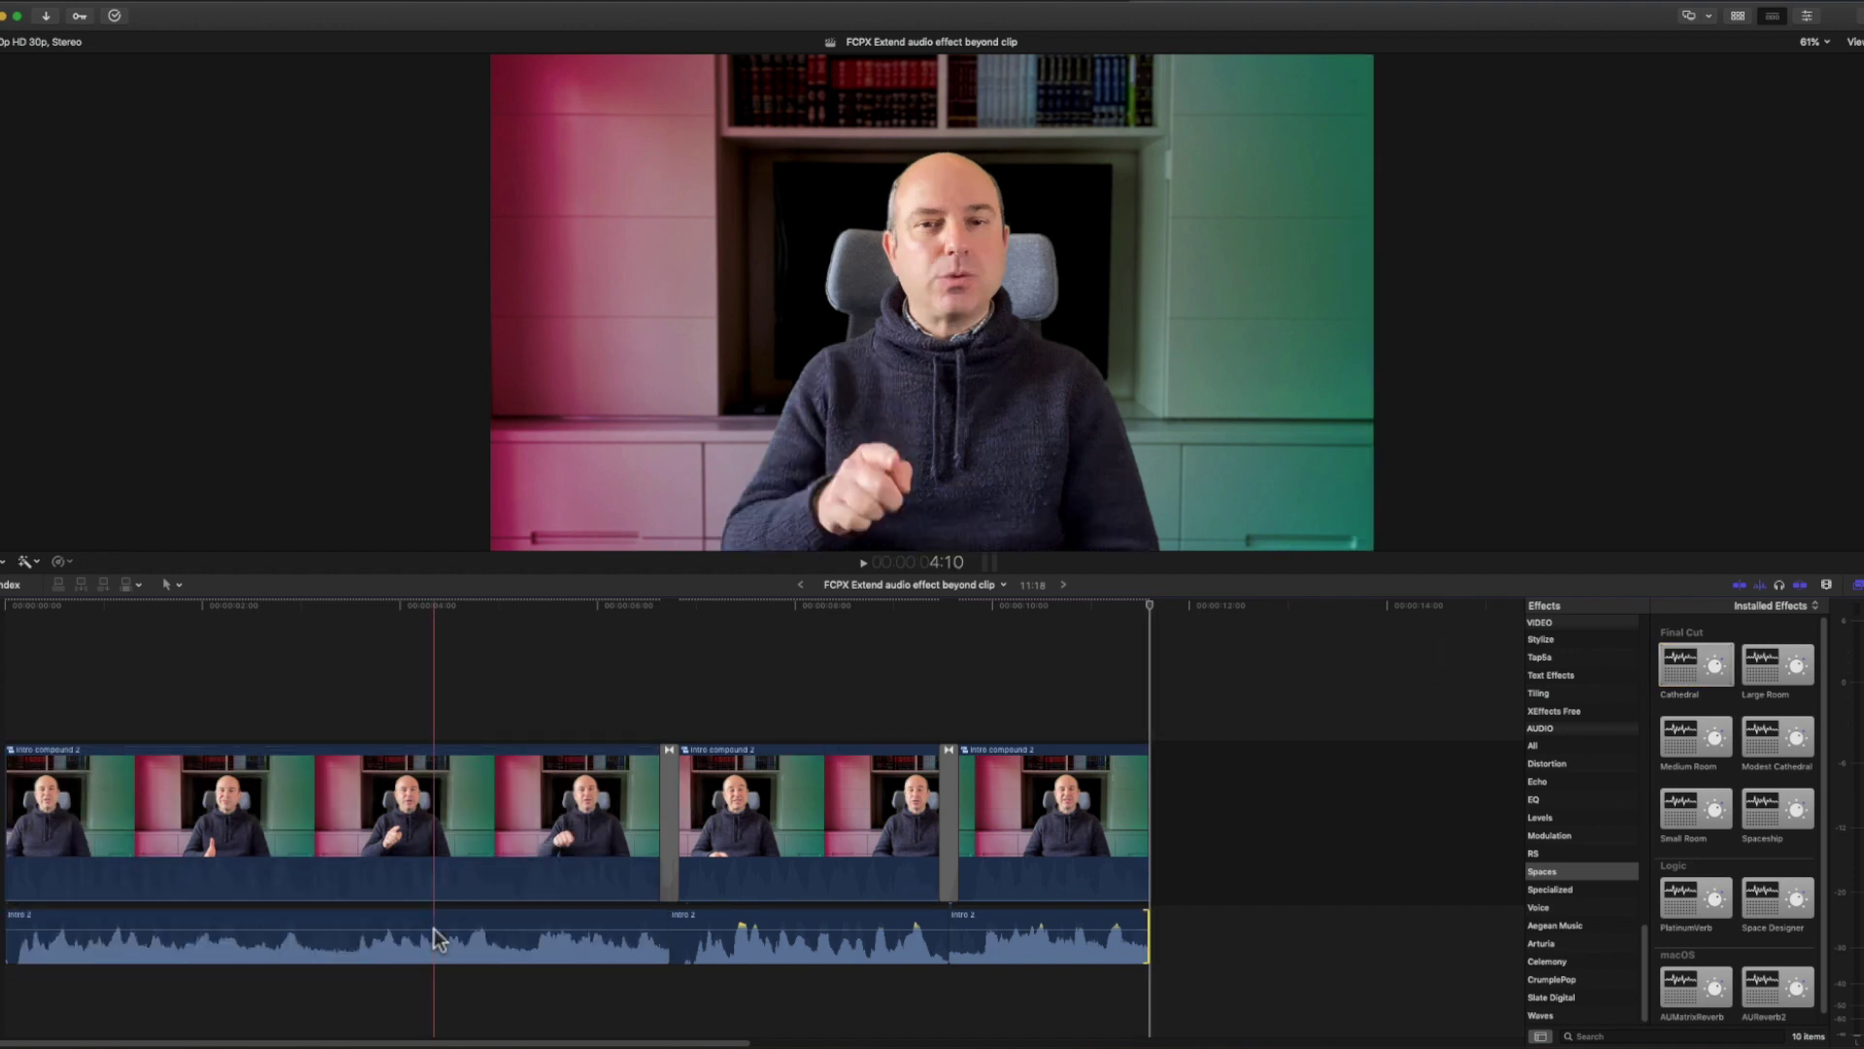
pyautogui.press('space')
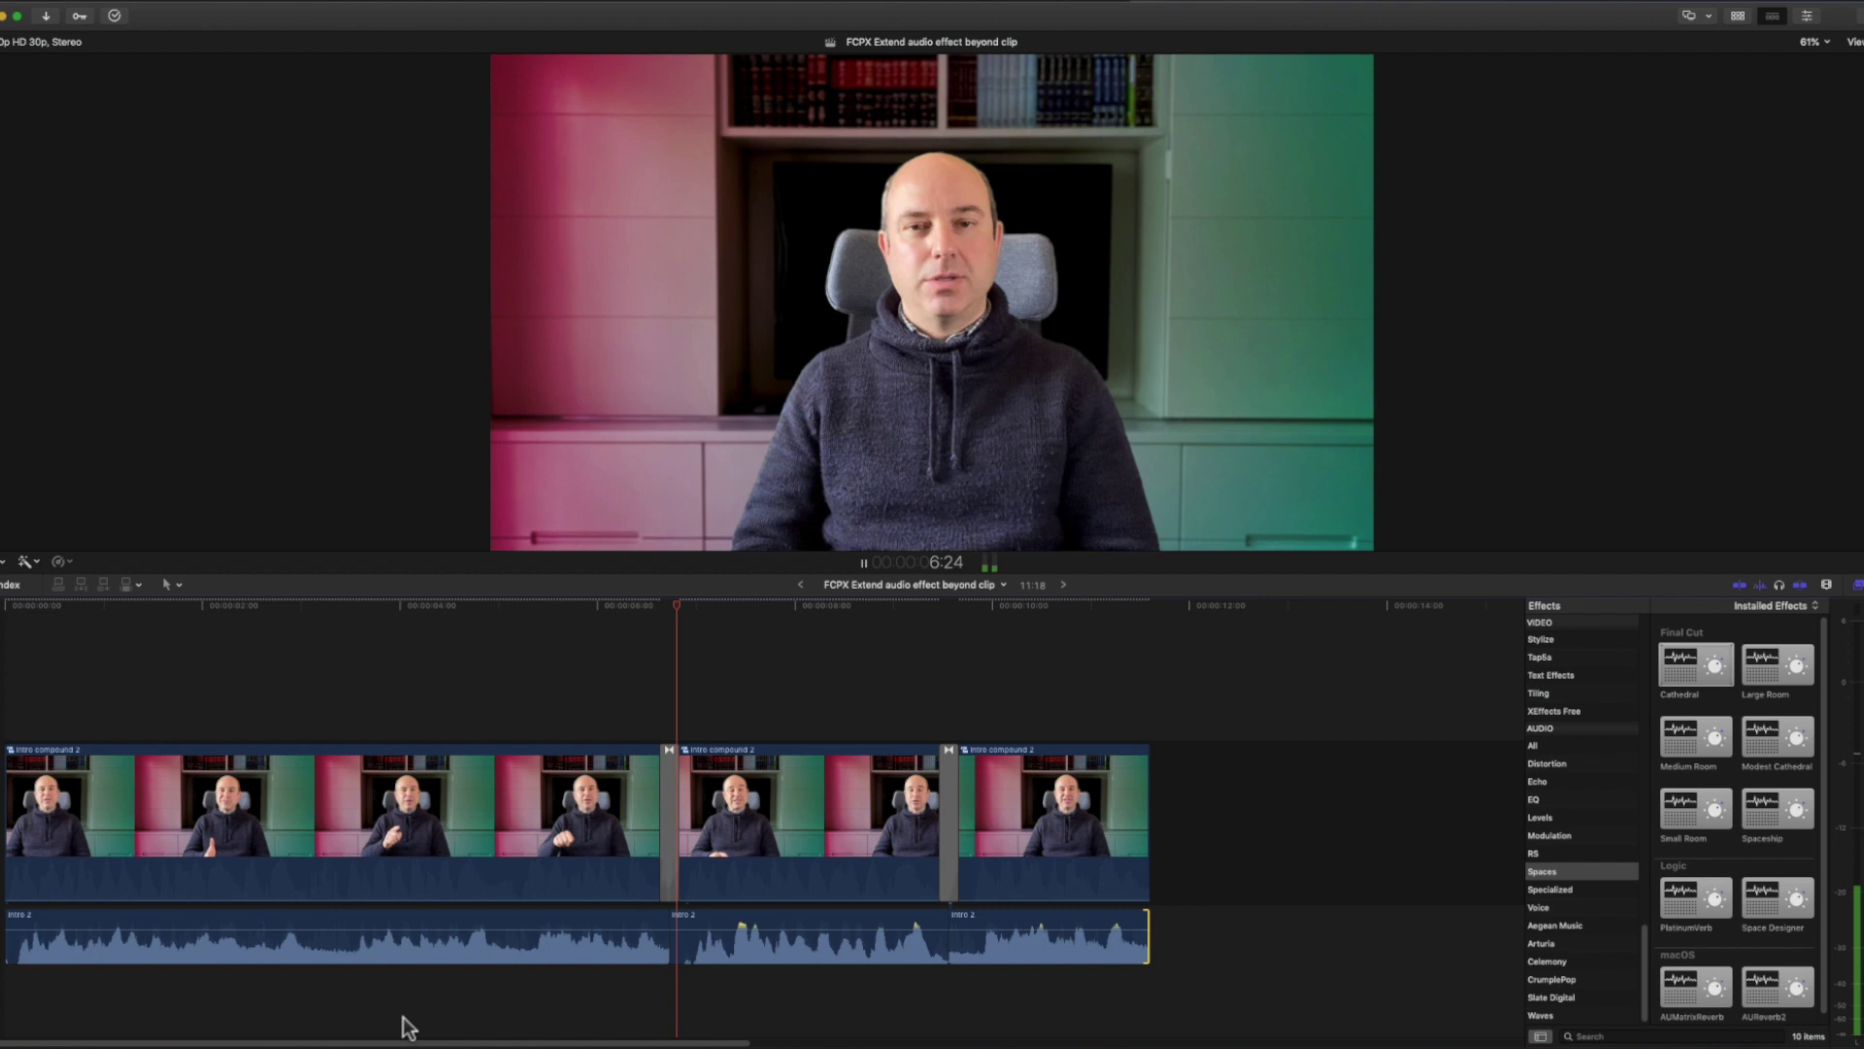
pyautogui.press('space')
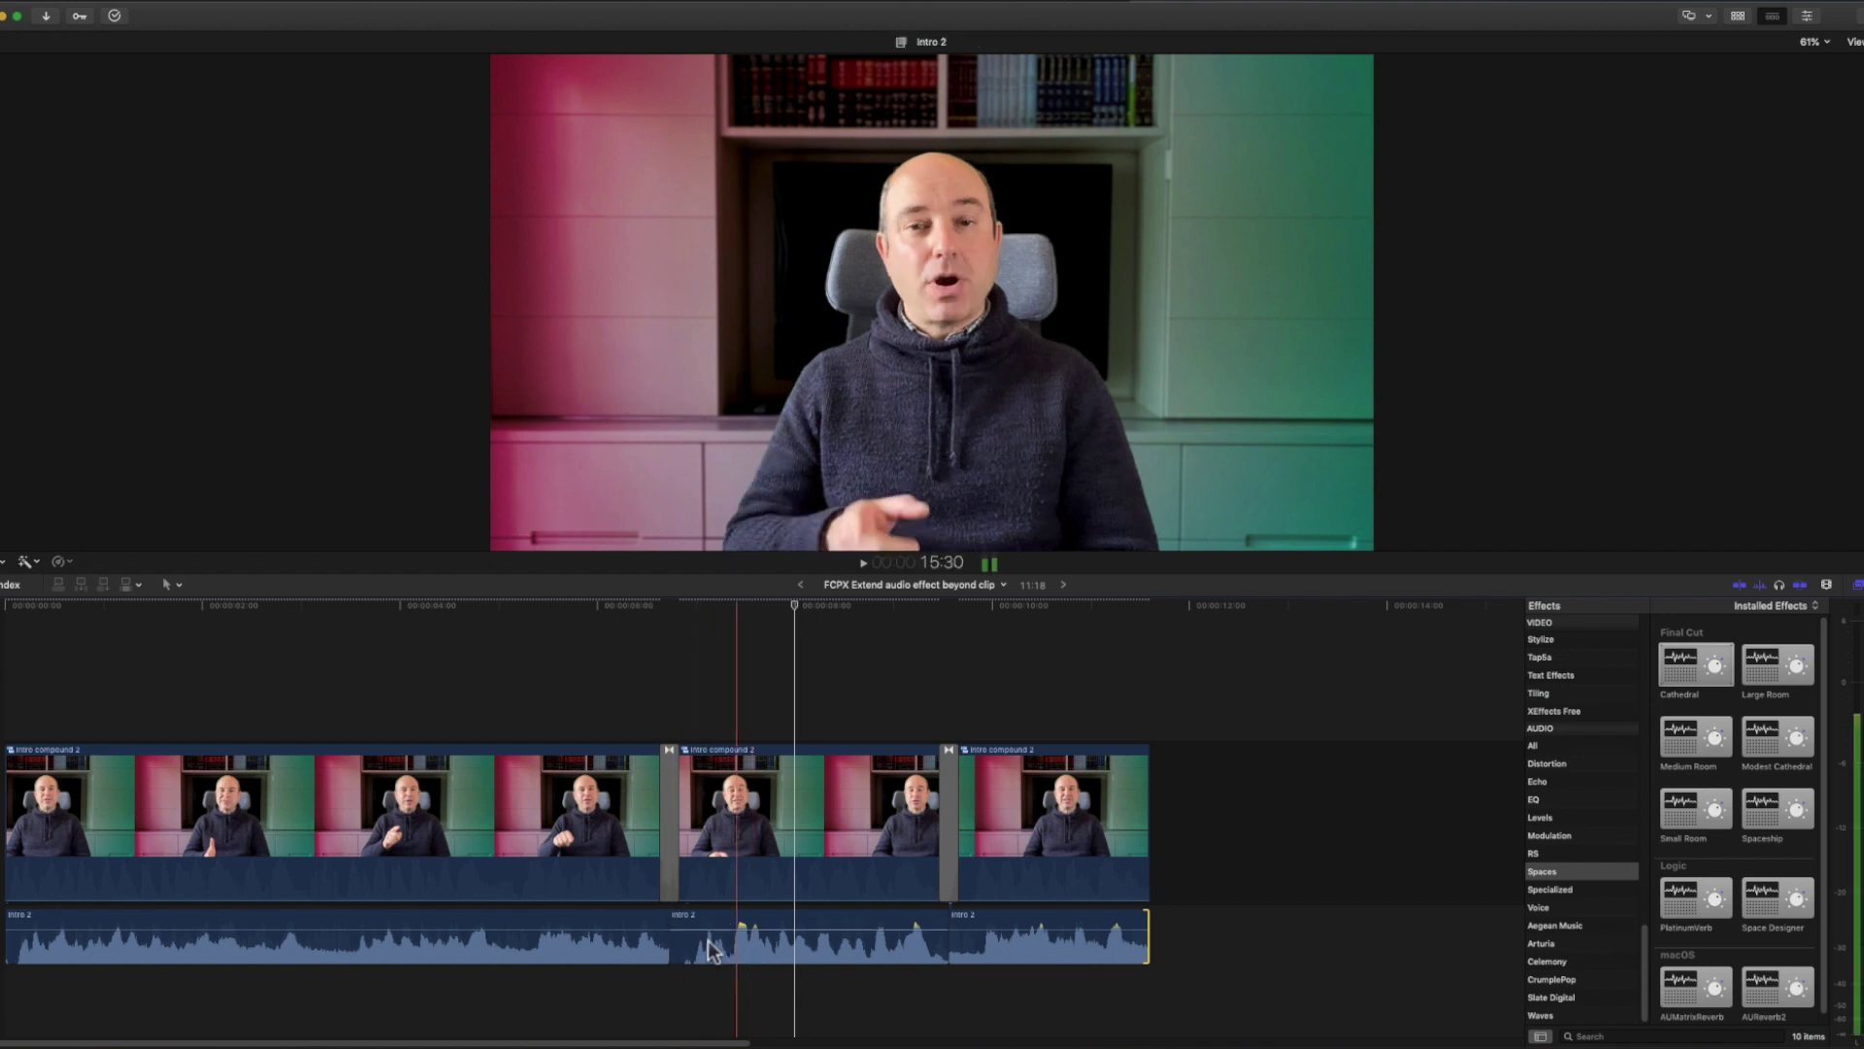
pyautogui.click(660, 932)
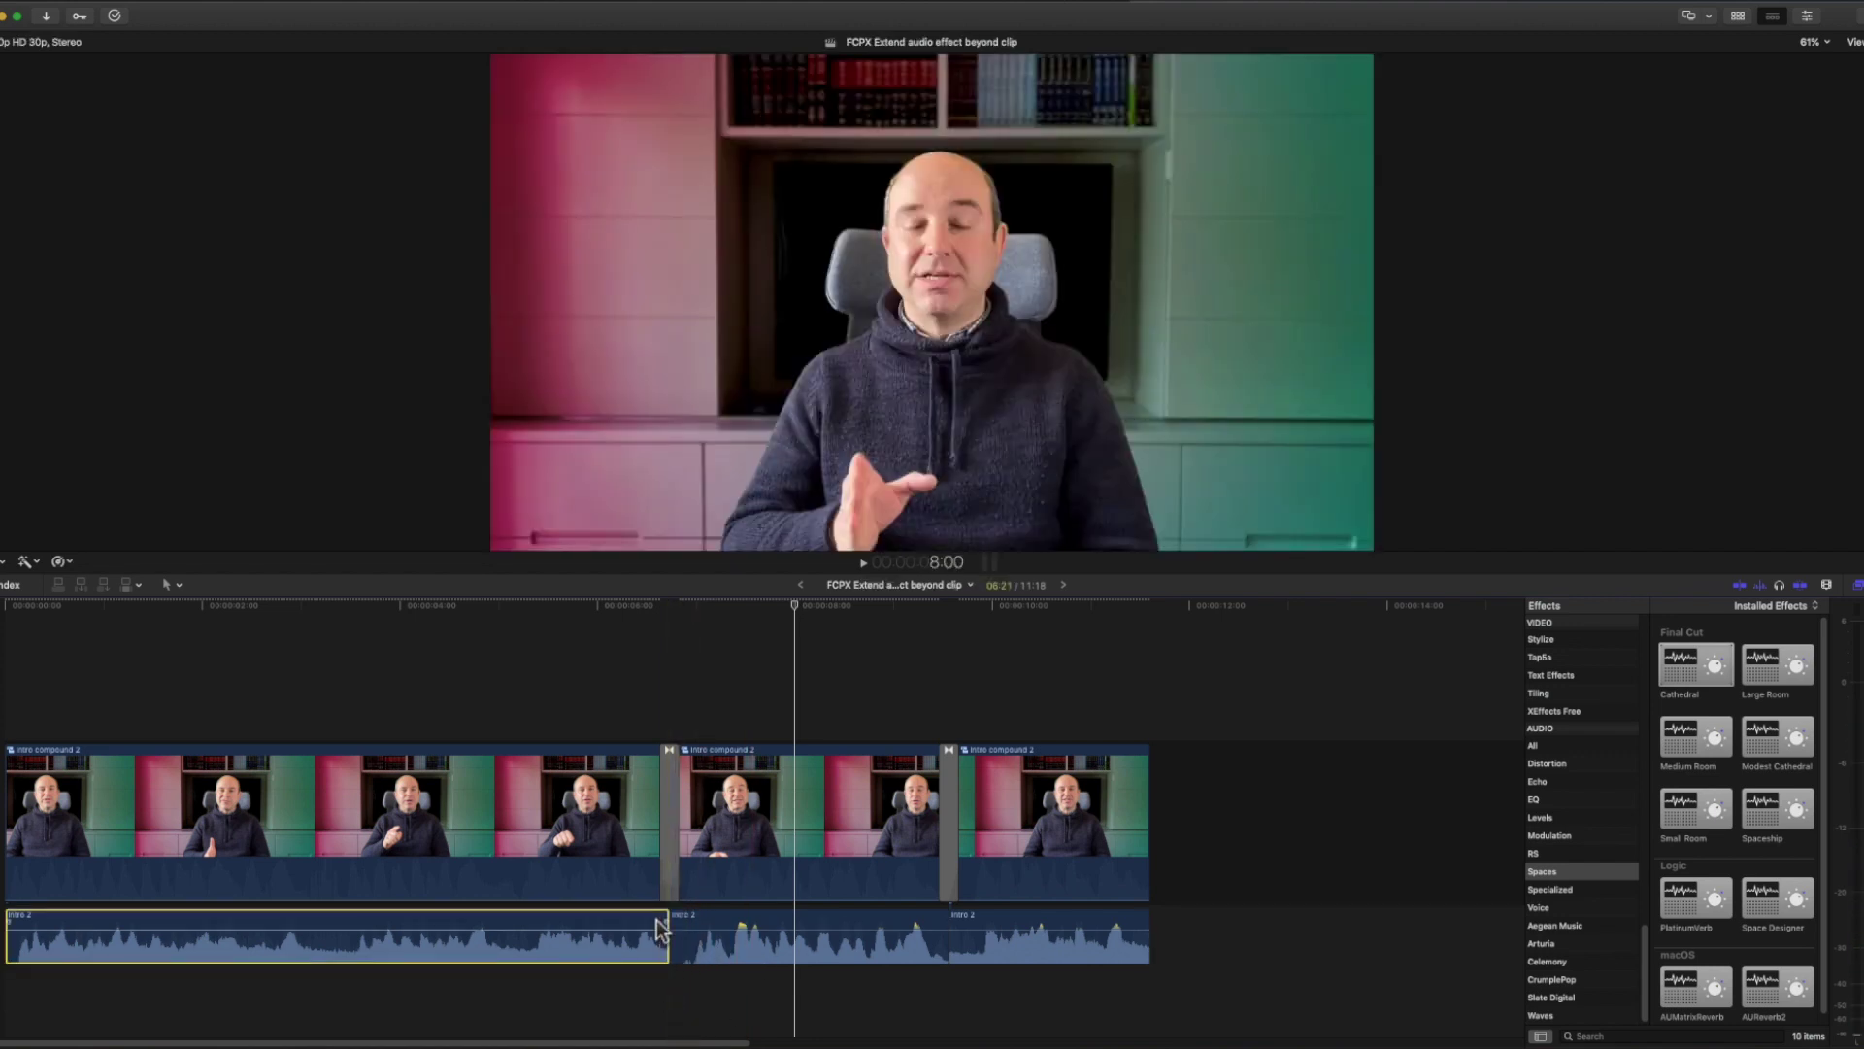
pyautogui.moveTo(666, 917); pyautogui.dragTo(830, 908)
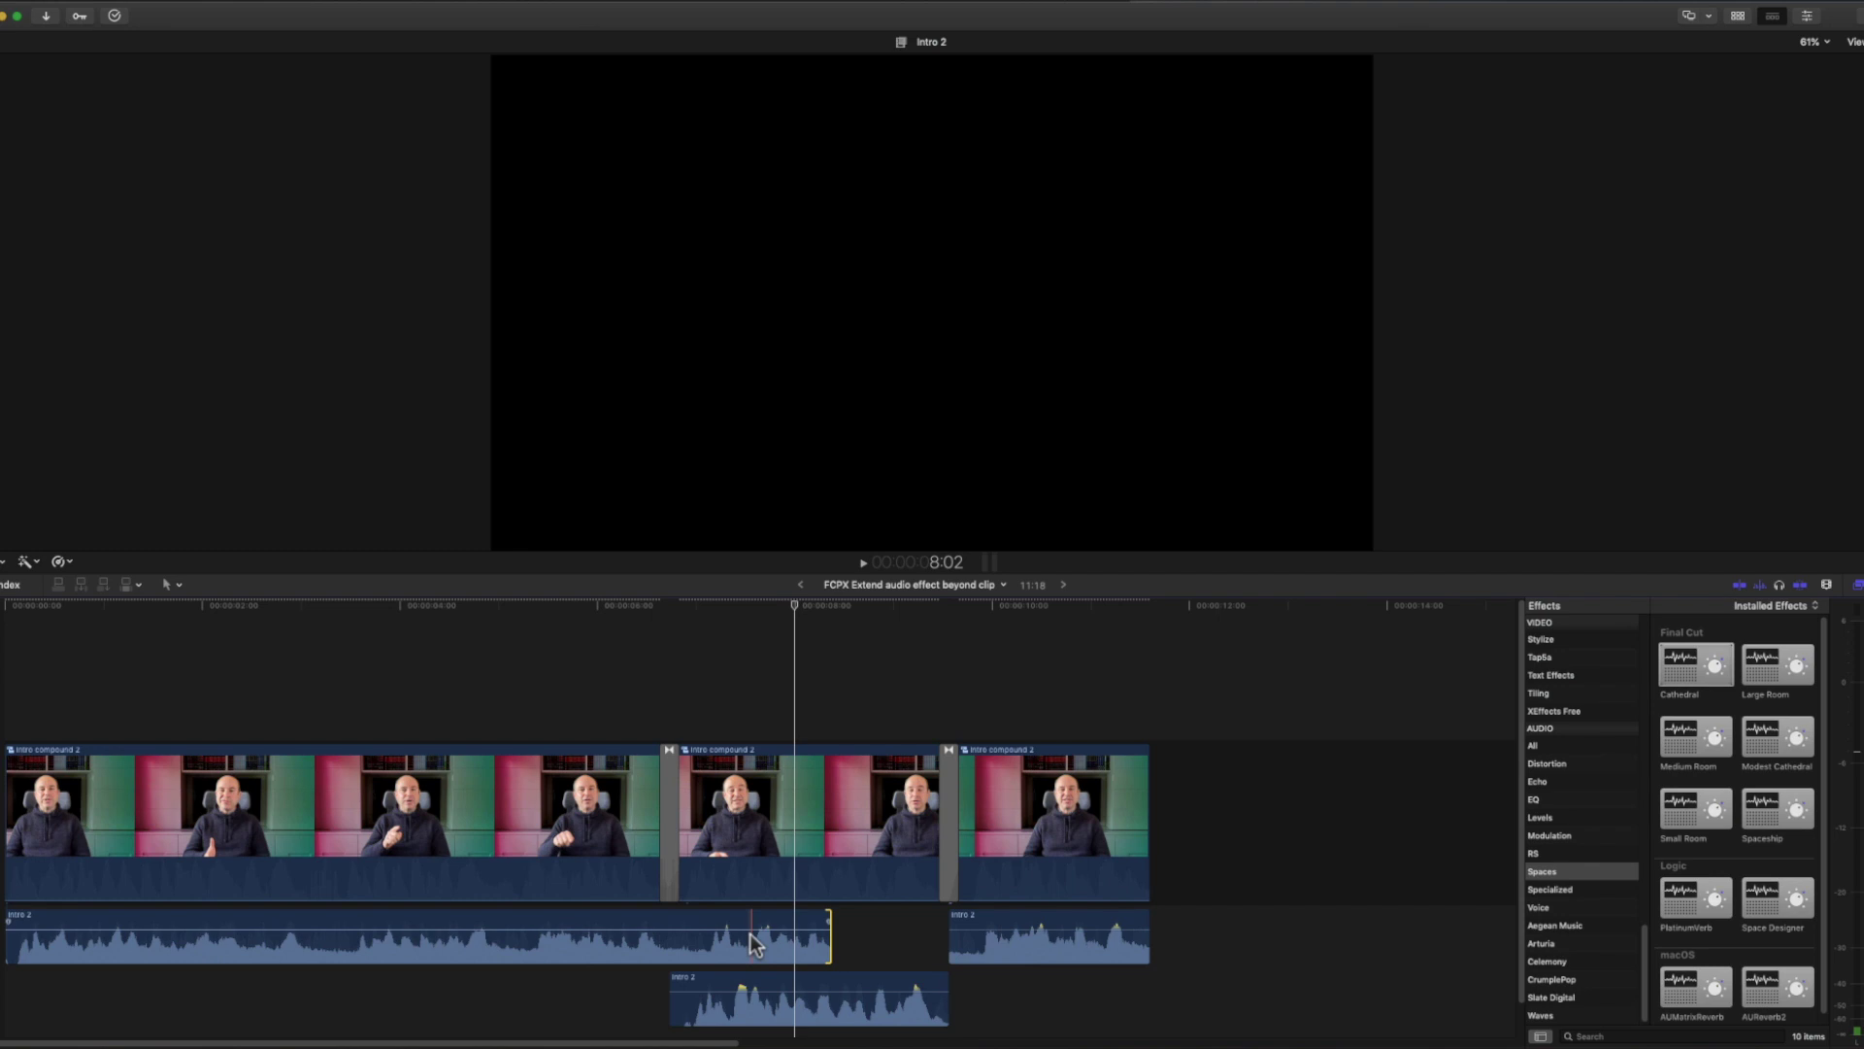
# Step: Preview with the middle Intro compound clip disabled, then undo the disabling
pyautogui.click(888, 826)
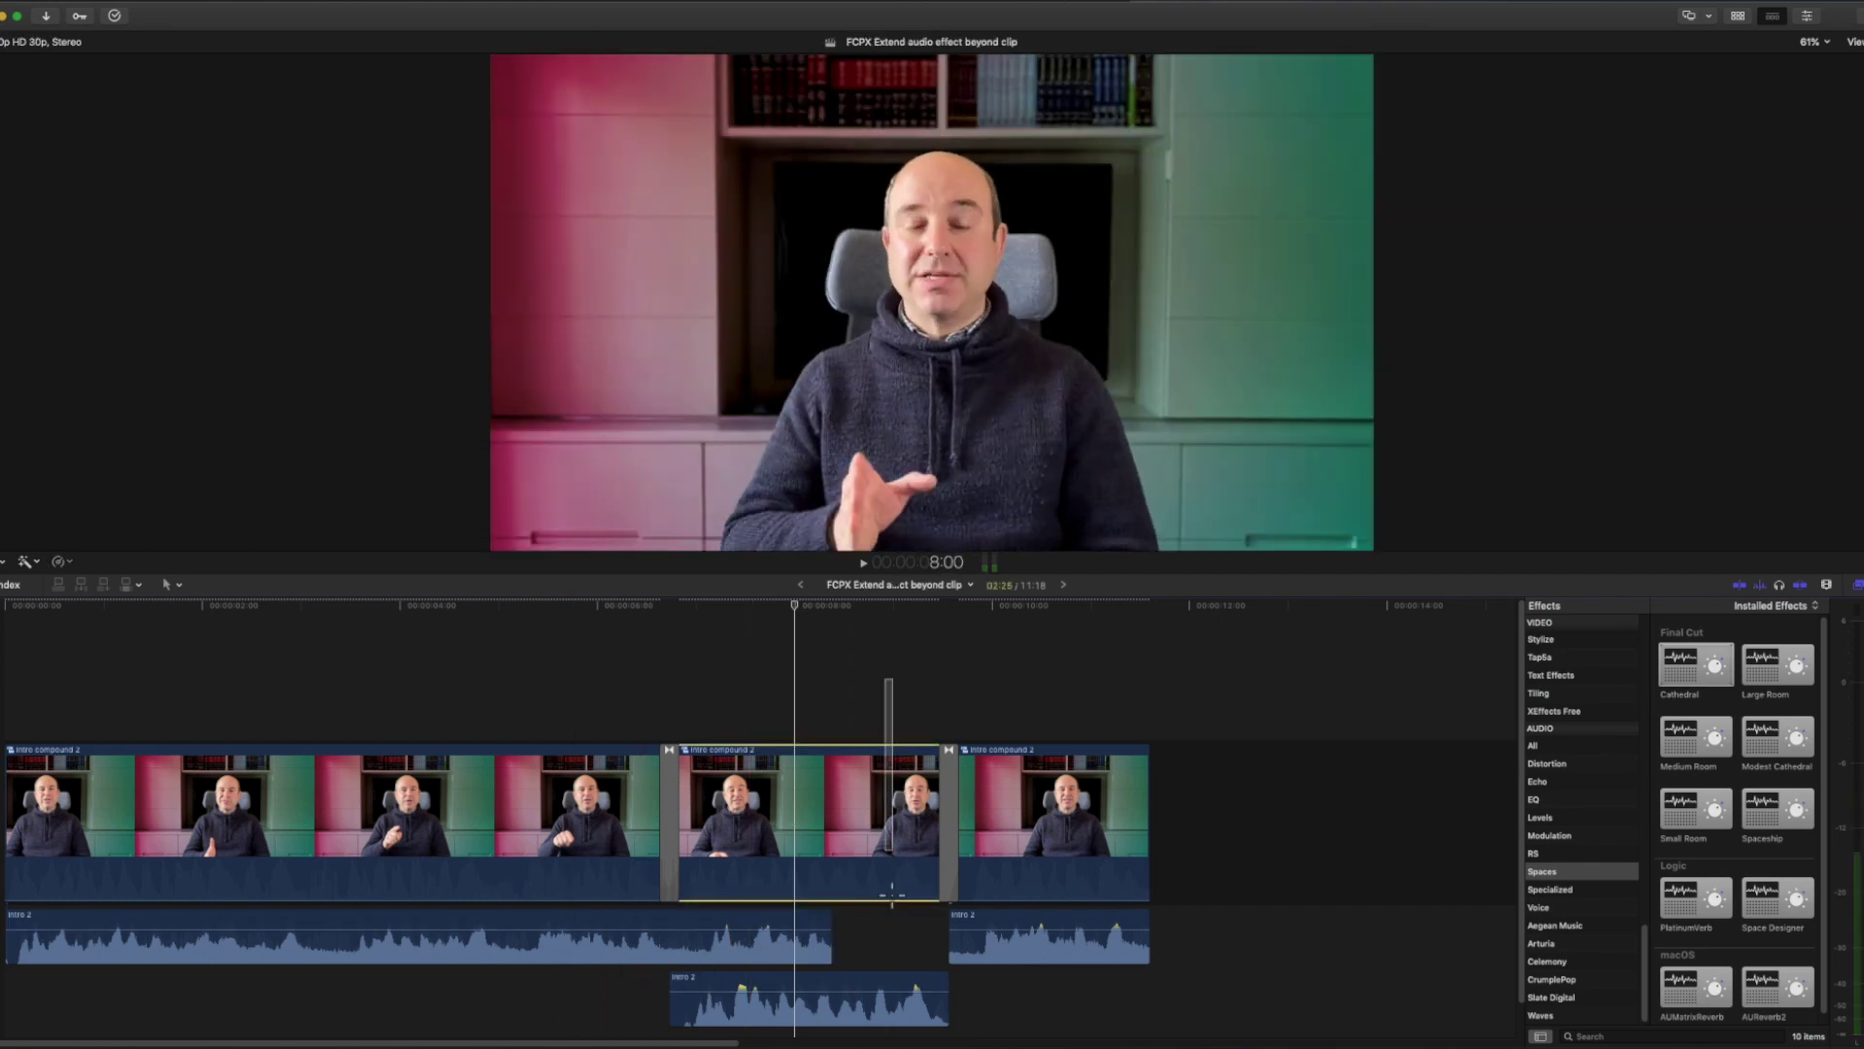
pyautogui.scroll(-1, 889, 874)
pyautogui.press('v')
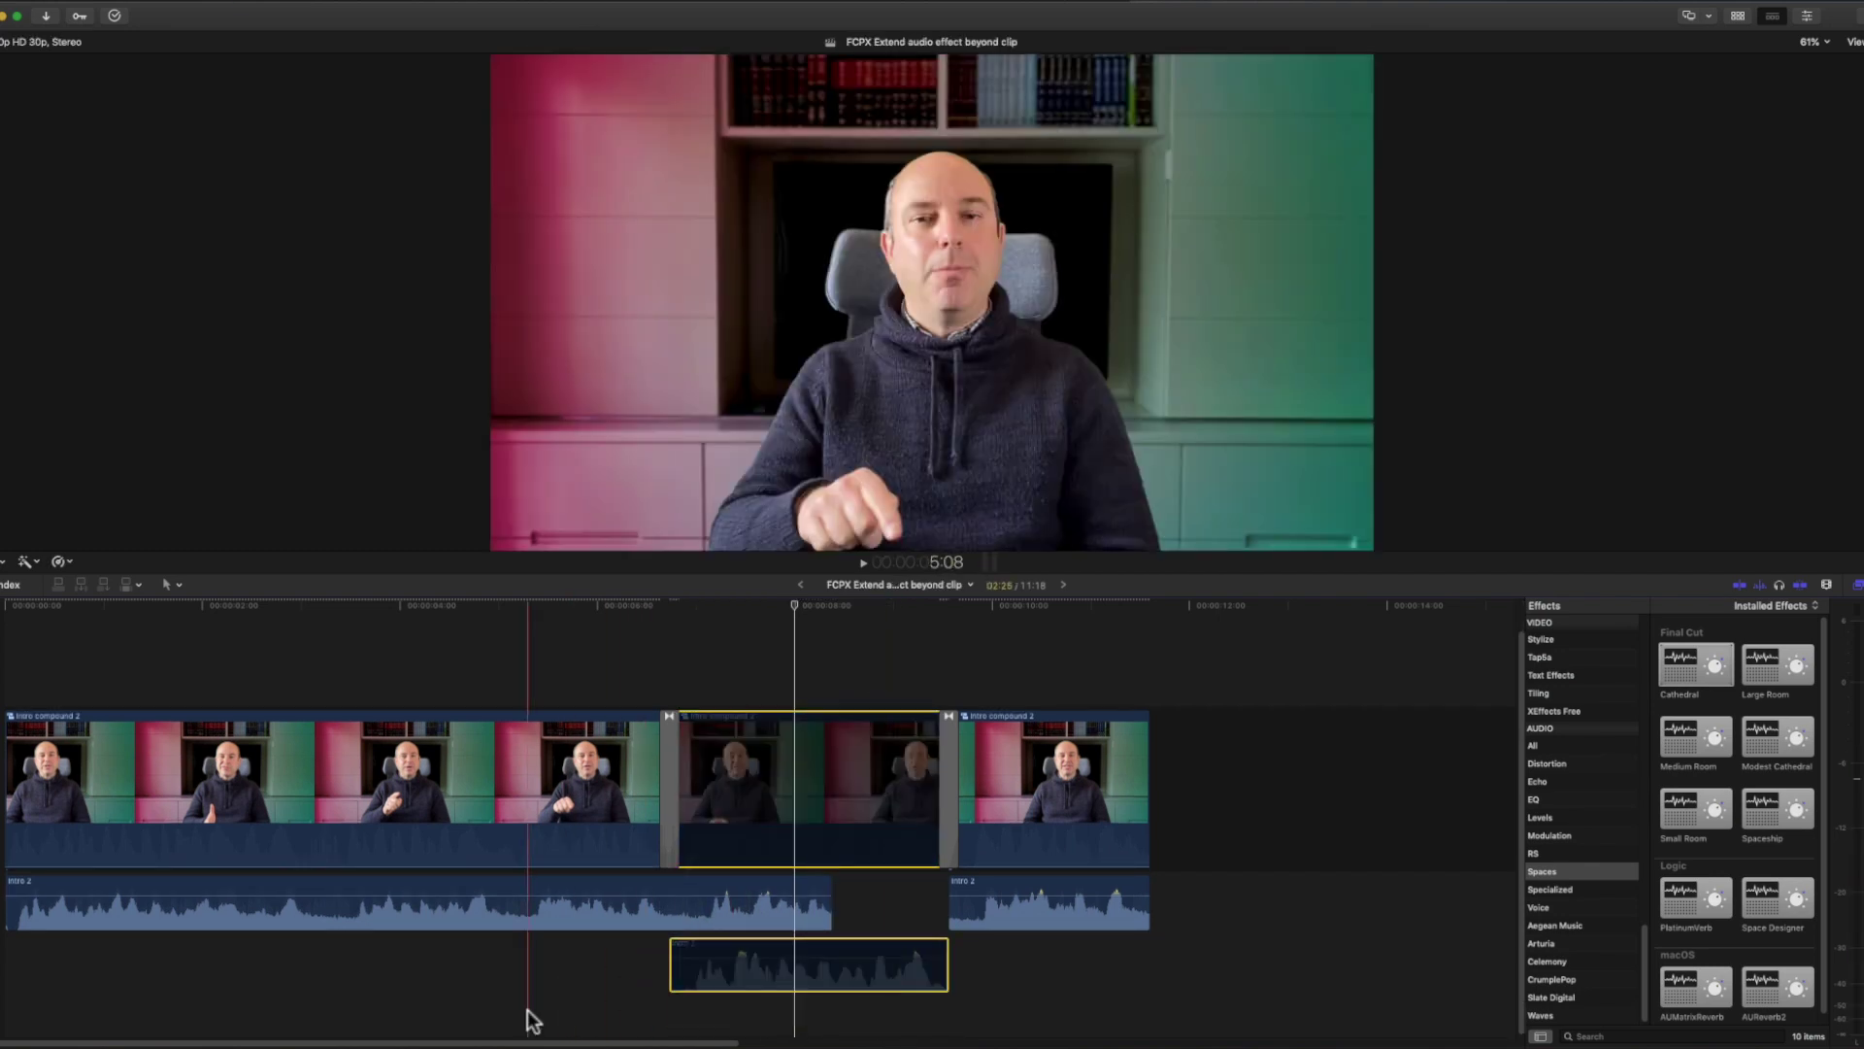
pyautogui.press('space')
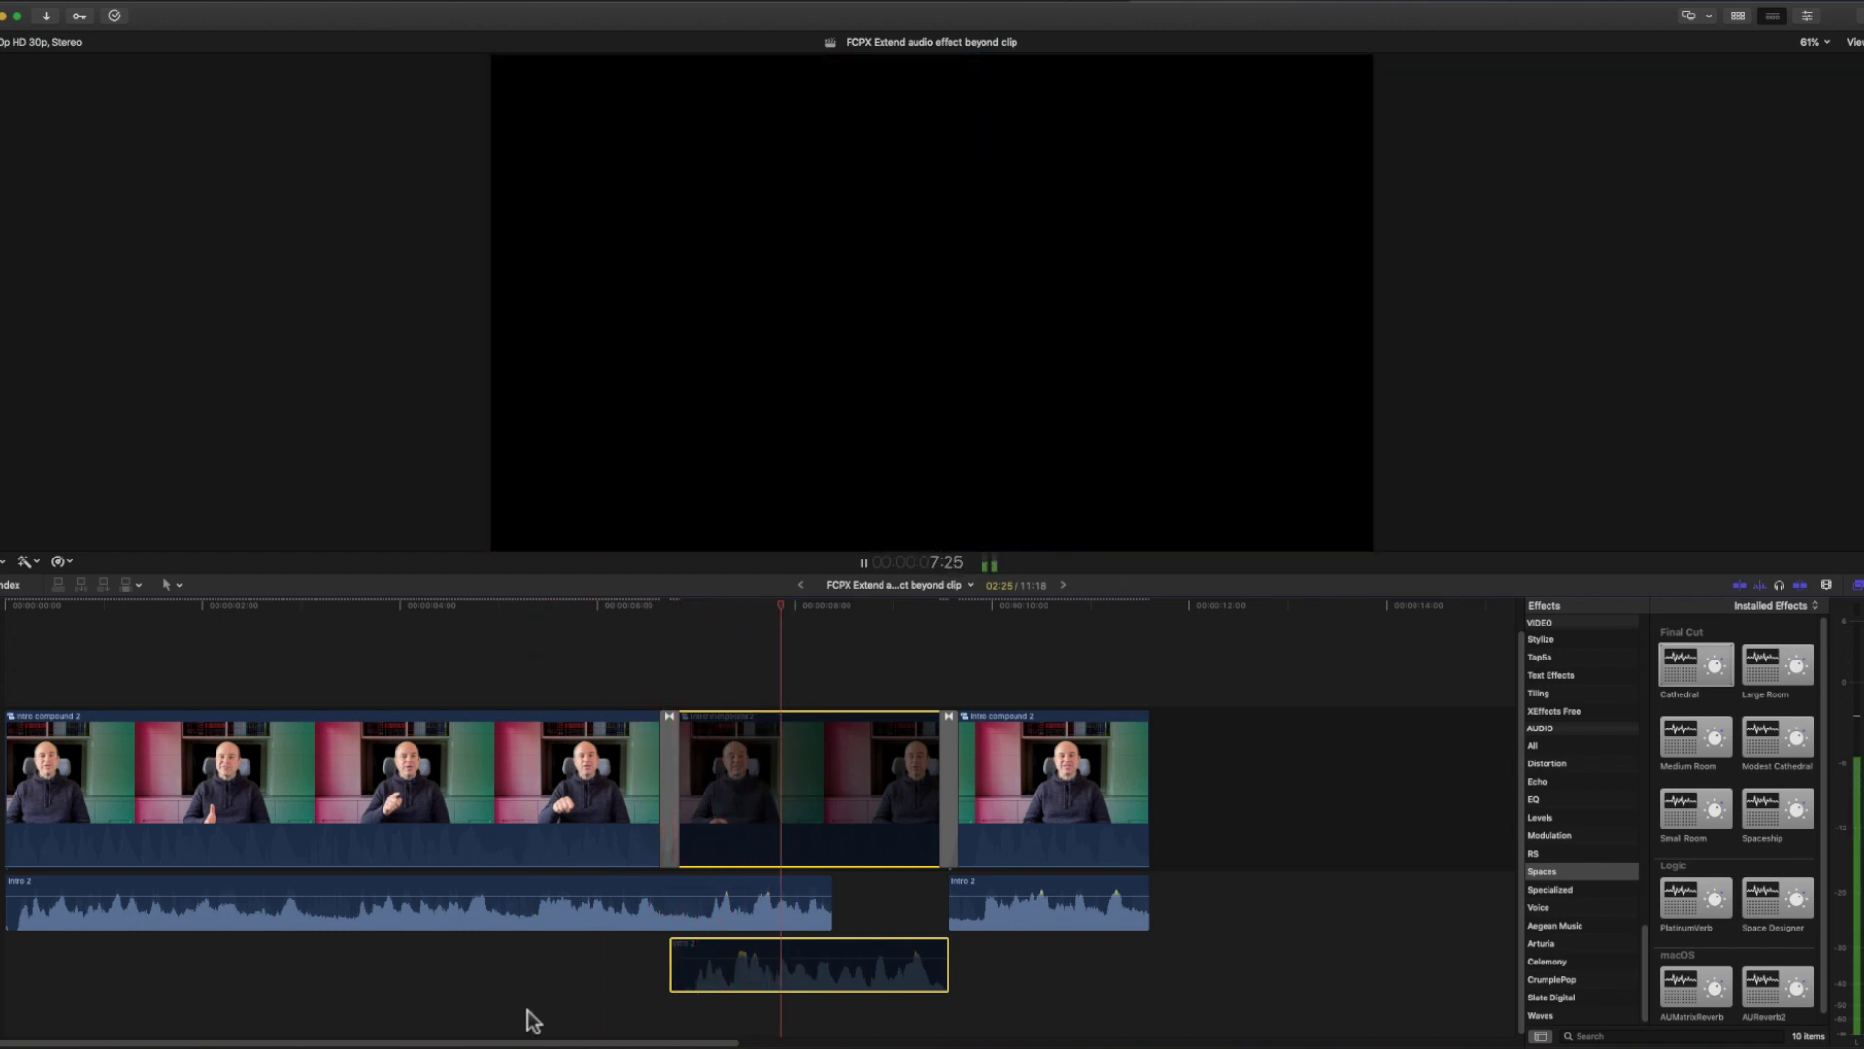
pyautogui.press('space')
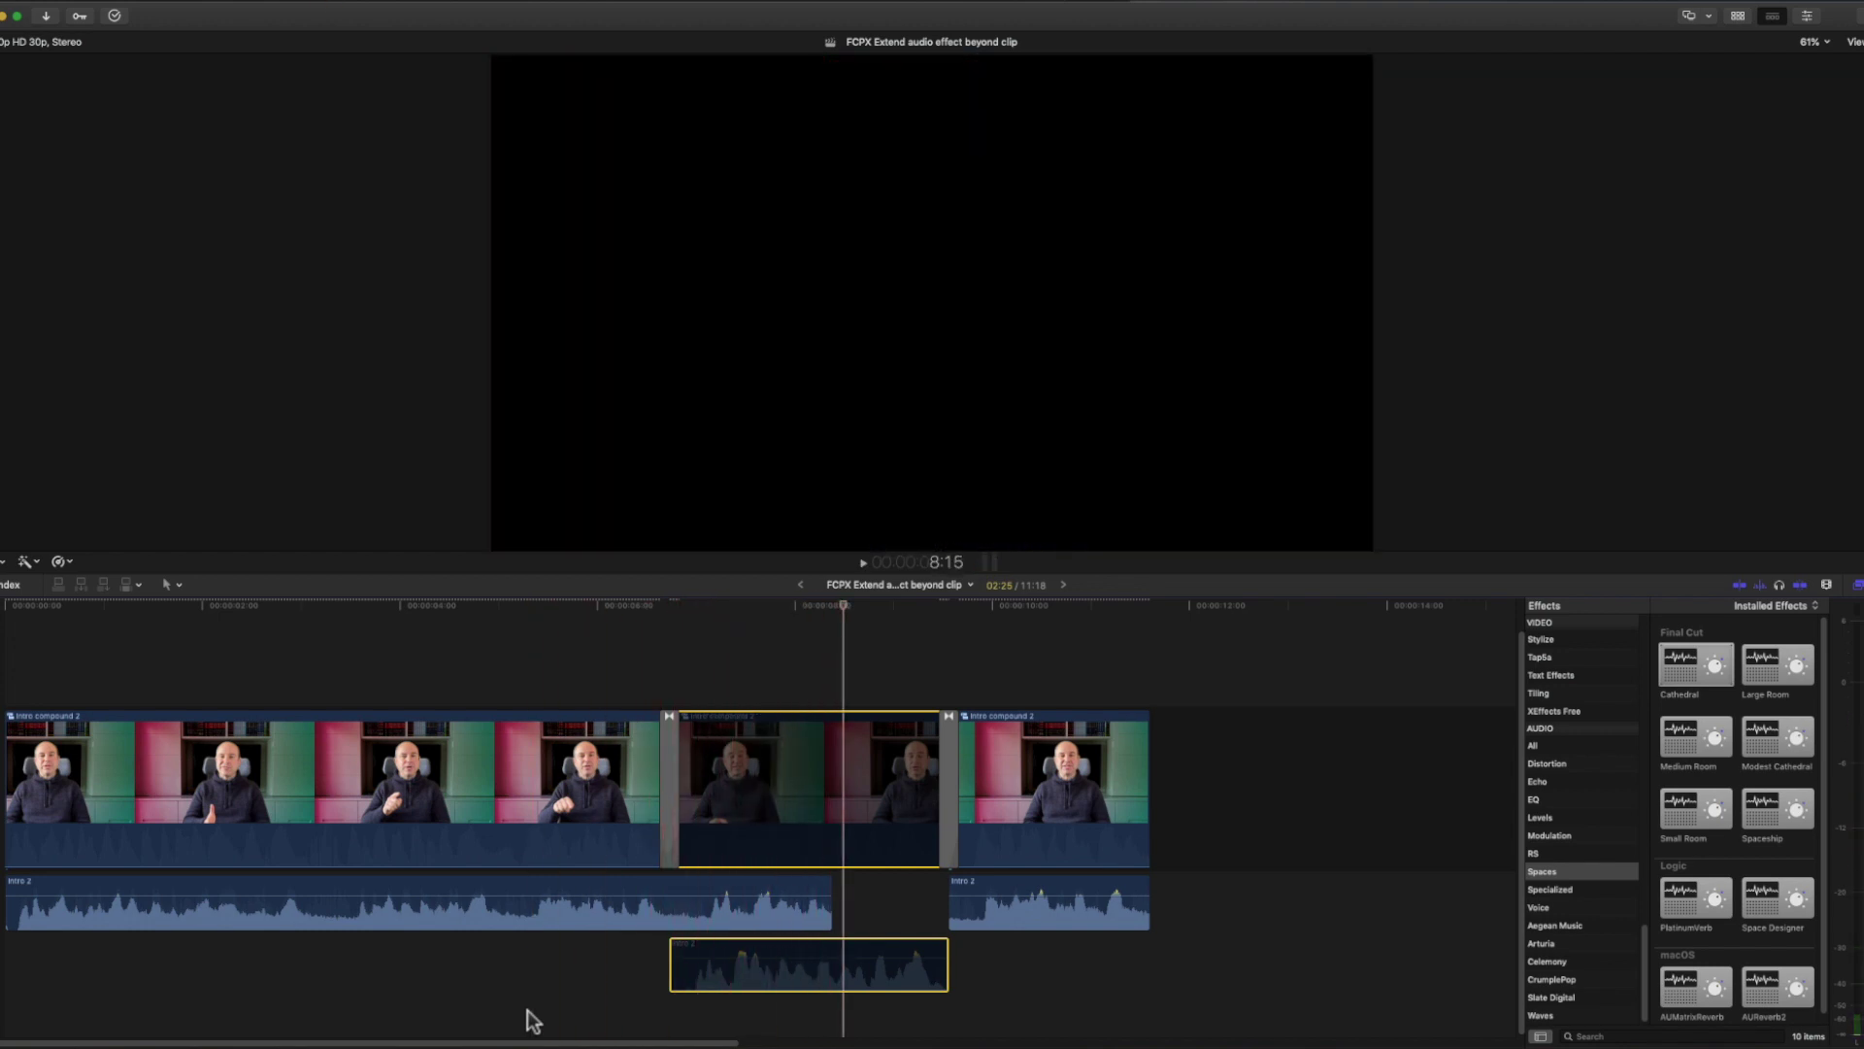
pyautogui.press('super+z')
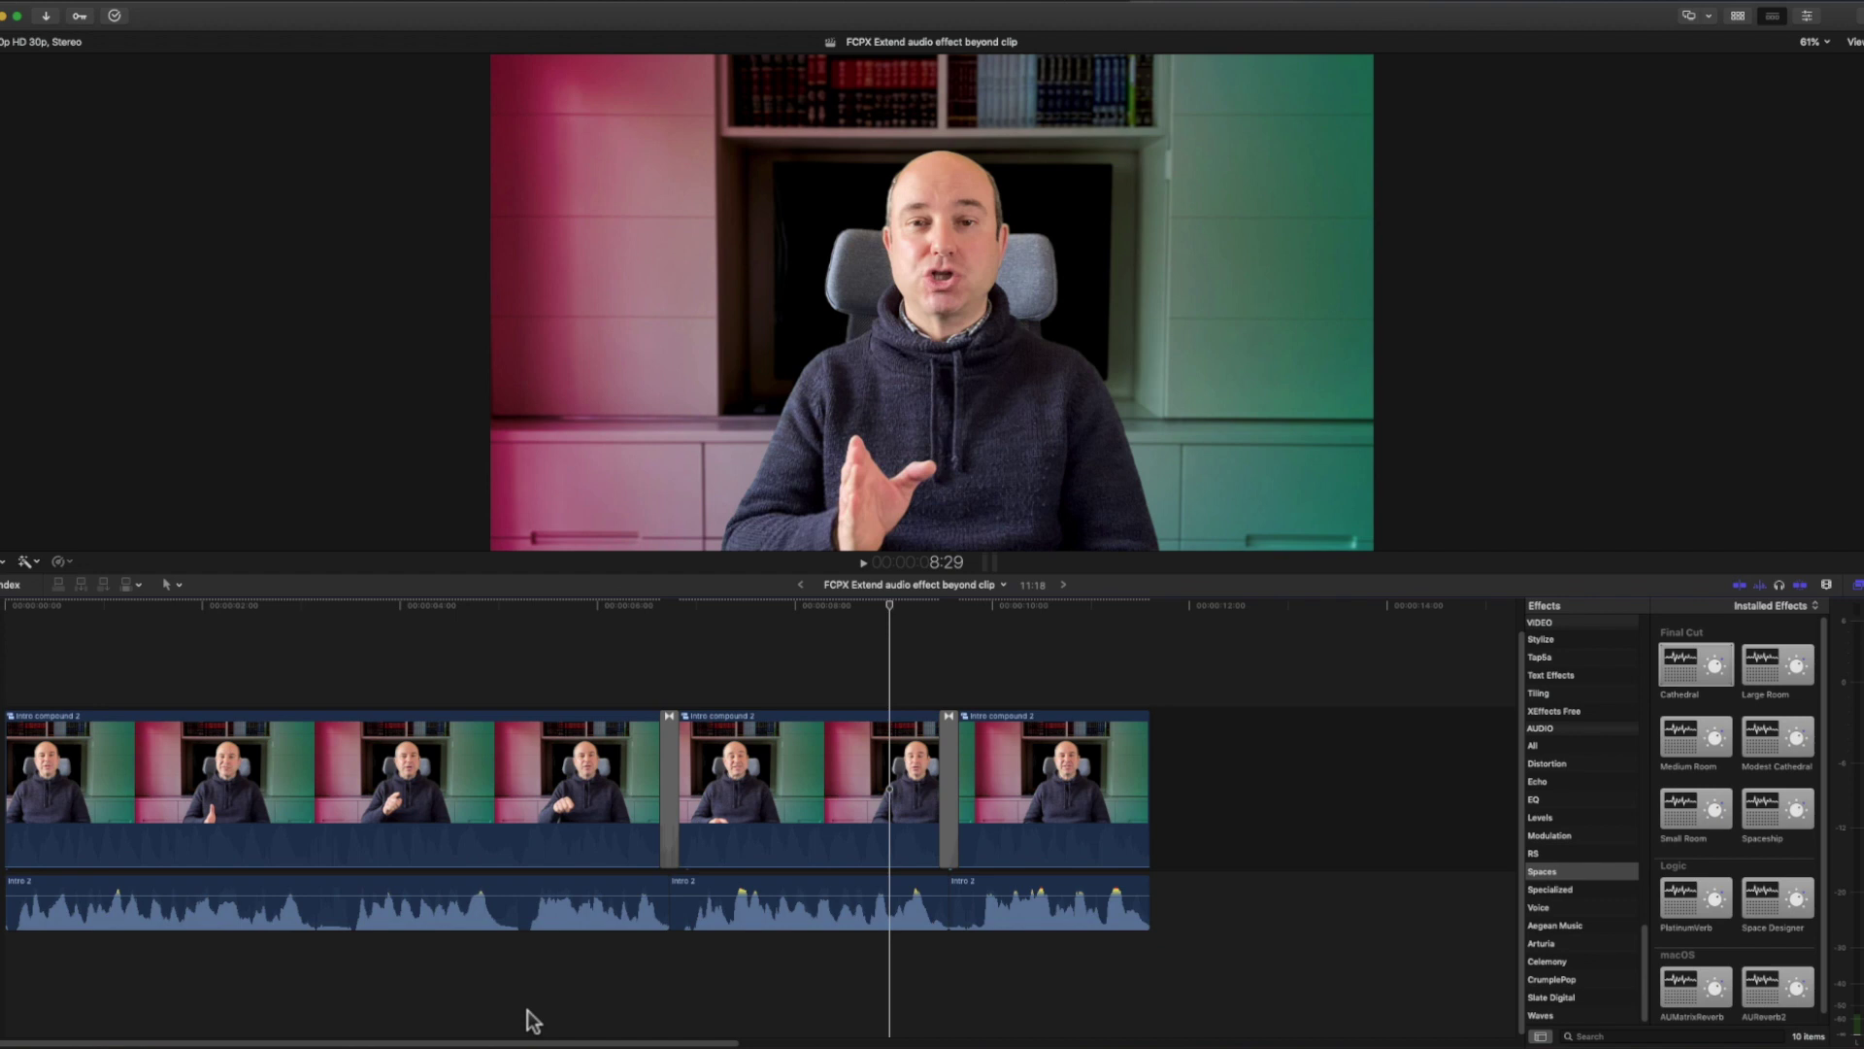
# Step: Select the first Intro 2 audio clip at the previous edit and group it, undoing a stray gap insert
pyautogui.press('Up')
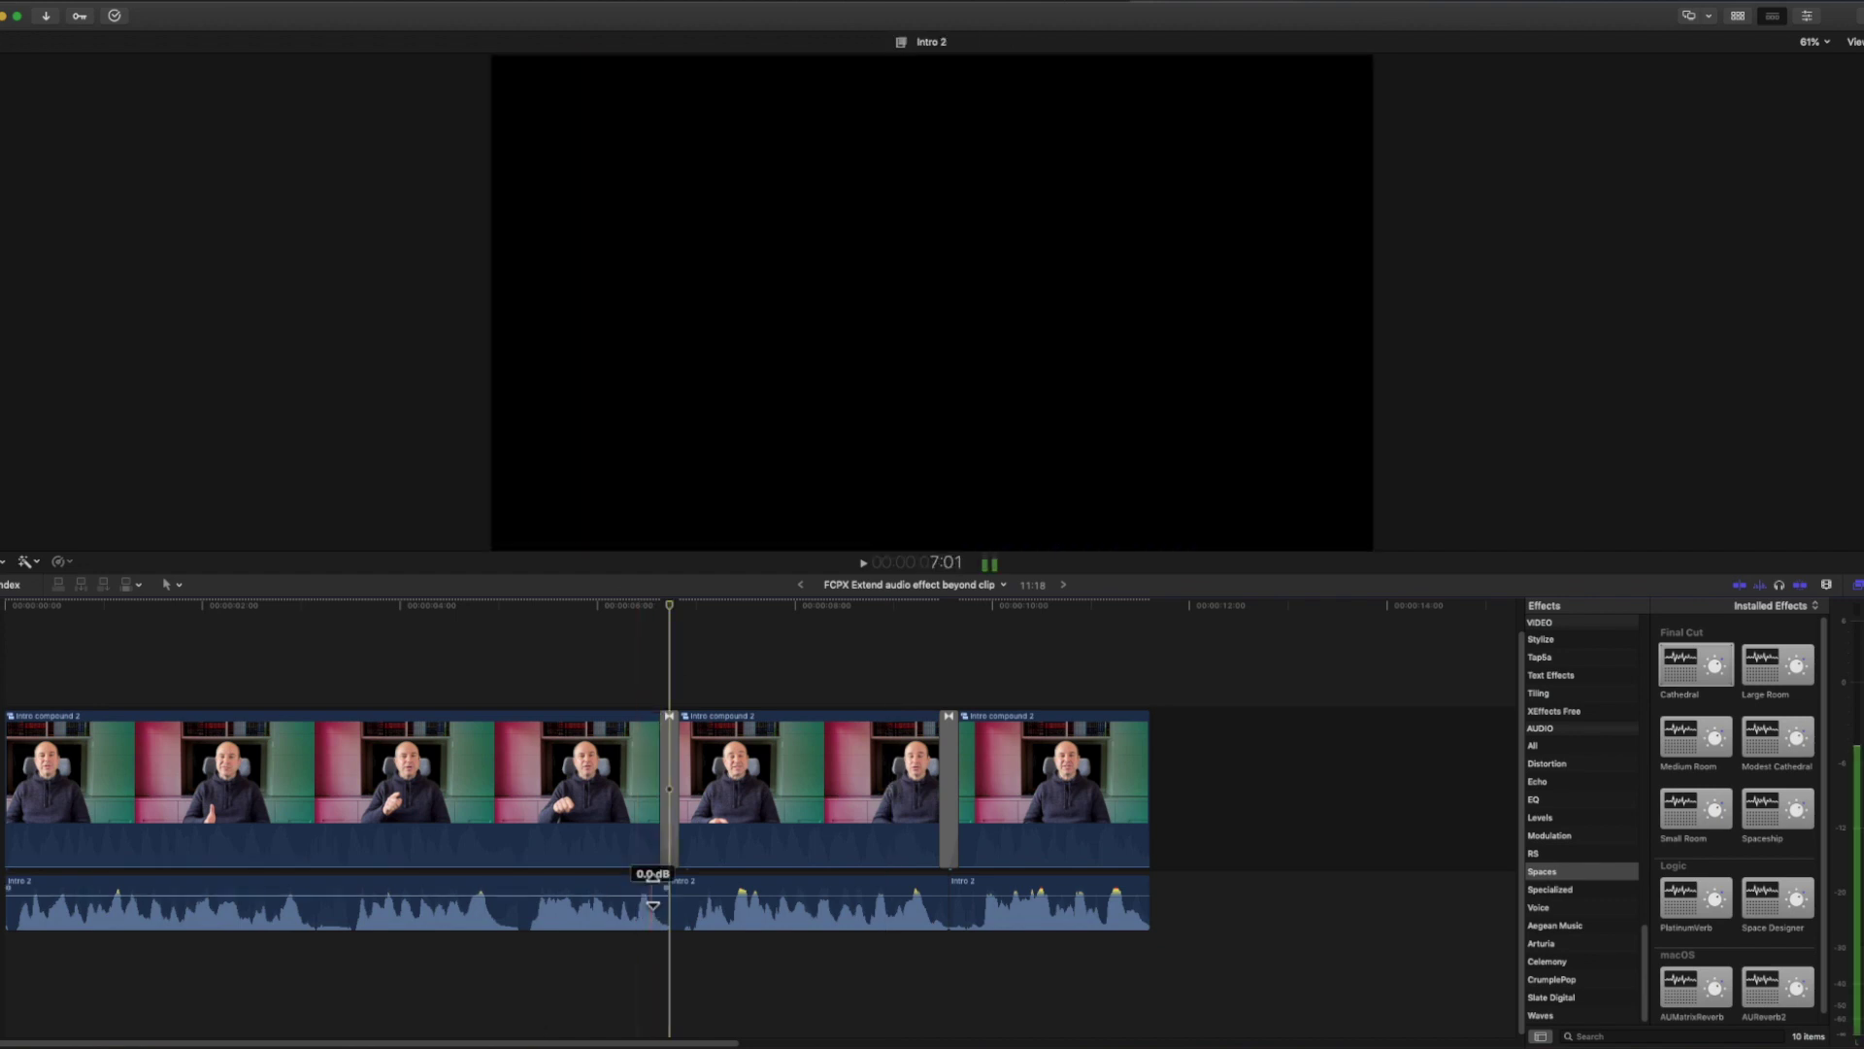
pyautogui.click(658, 890)
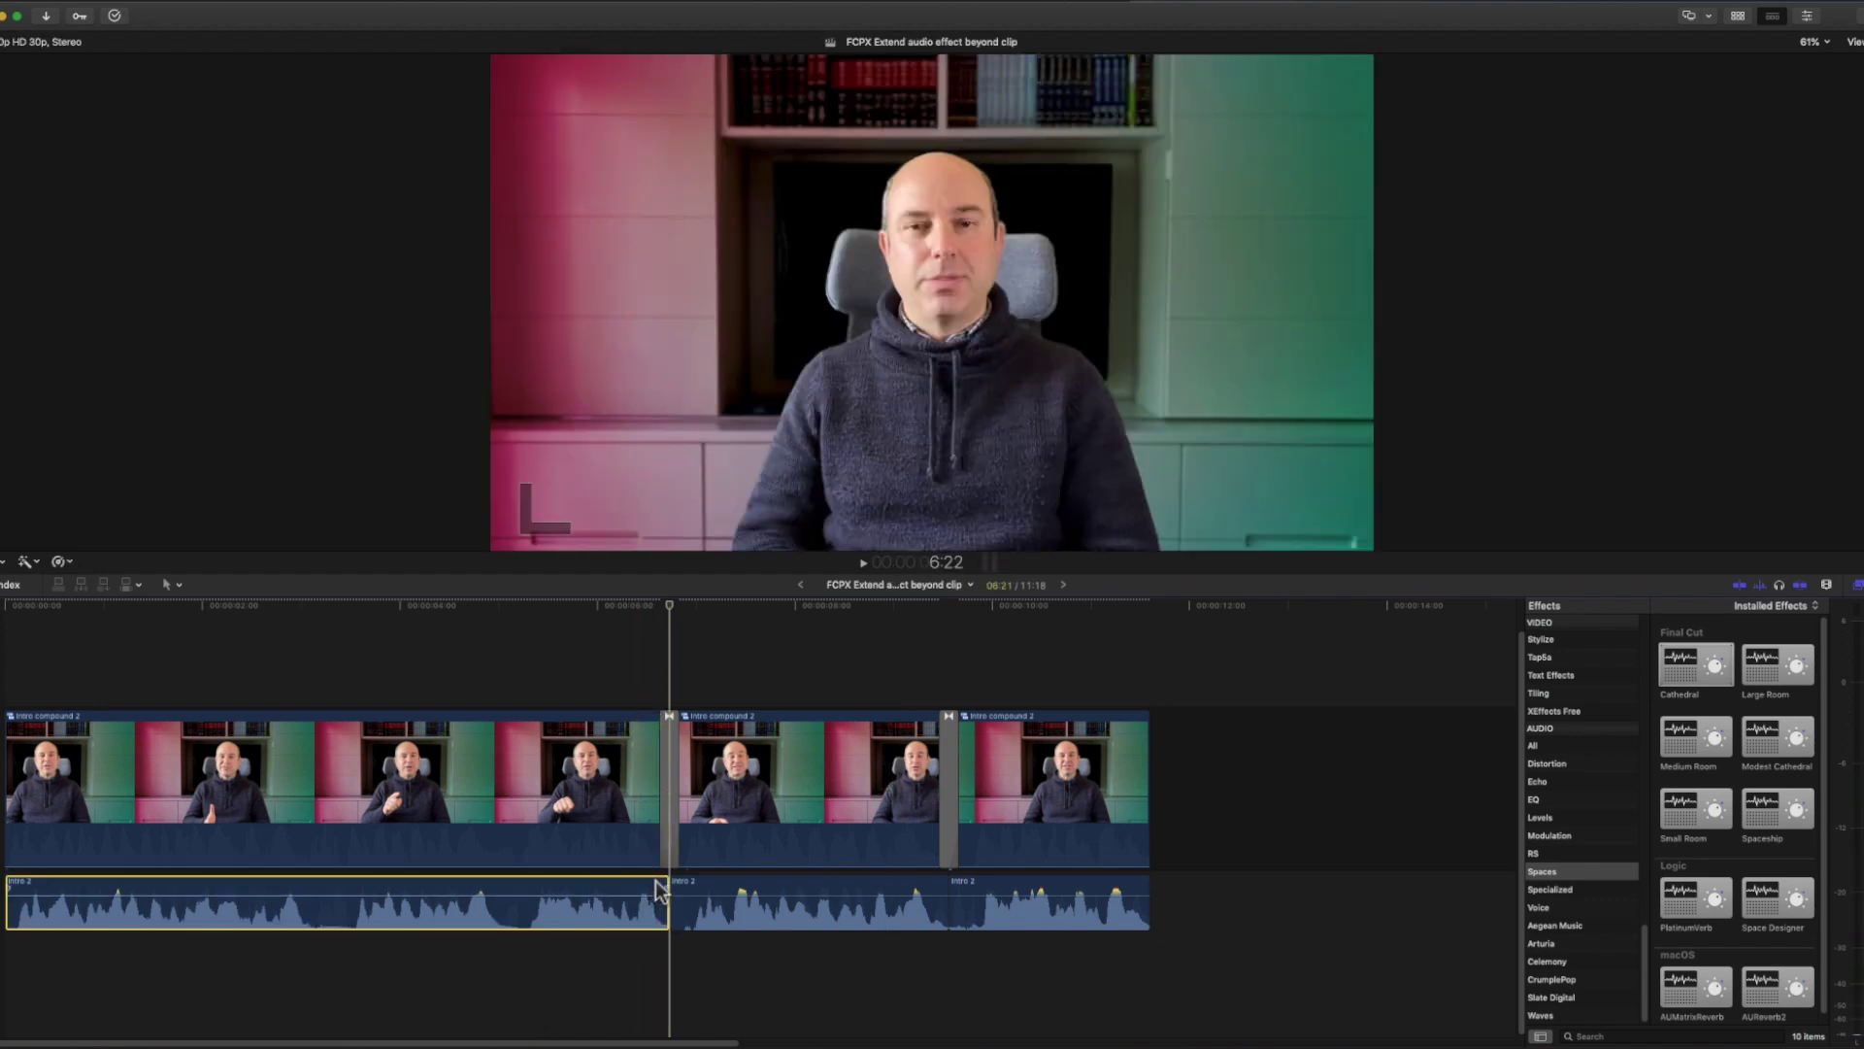
pyautogui.hotkey('alt', 'w')
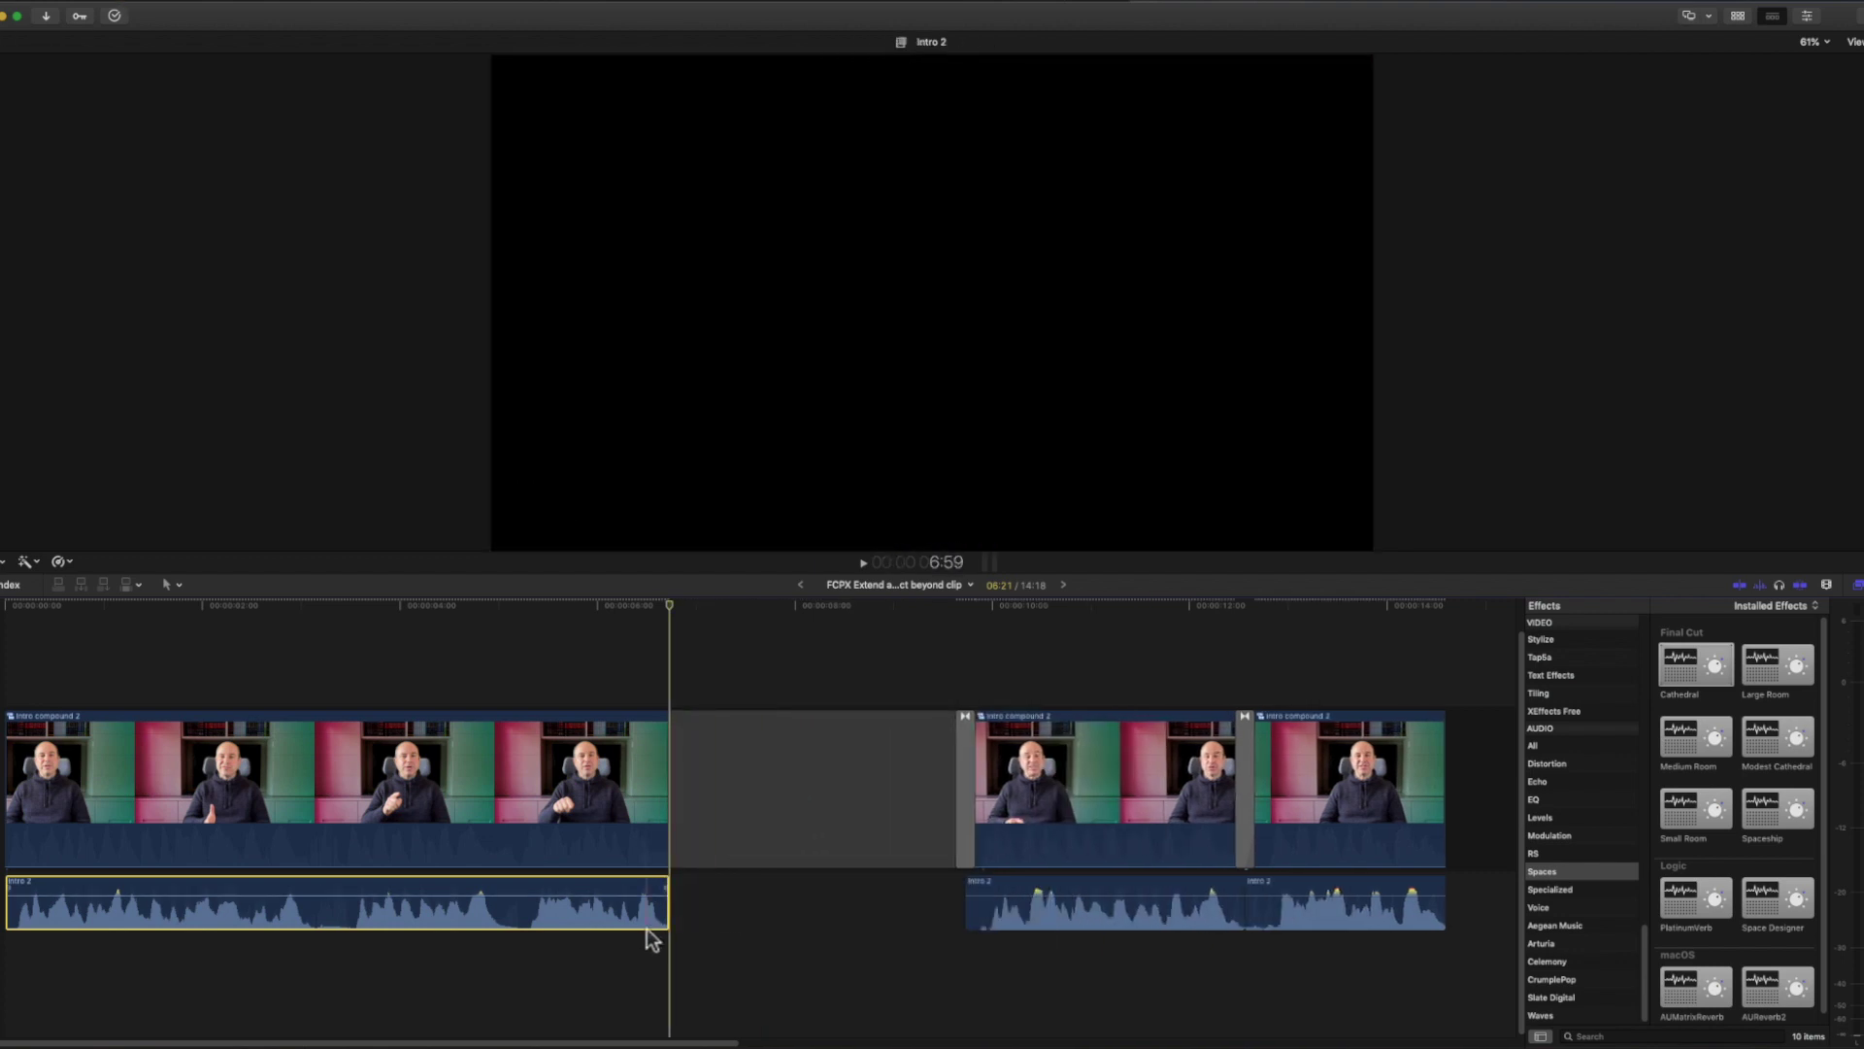
pyautogui.press('super+z')
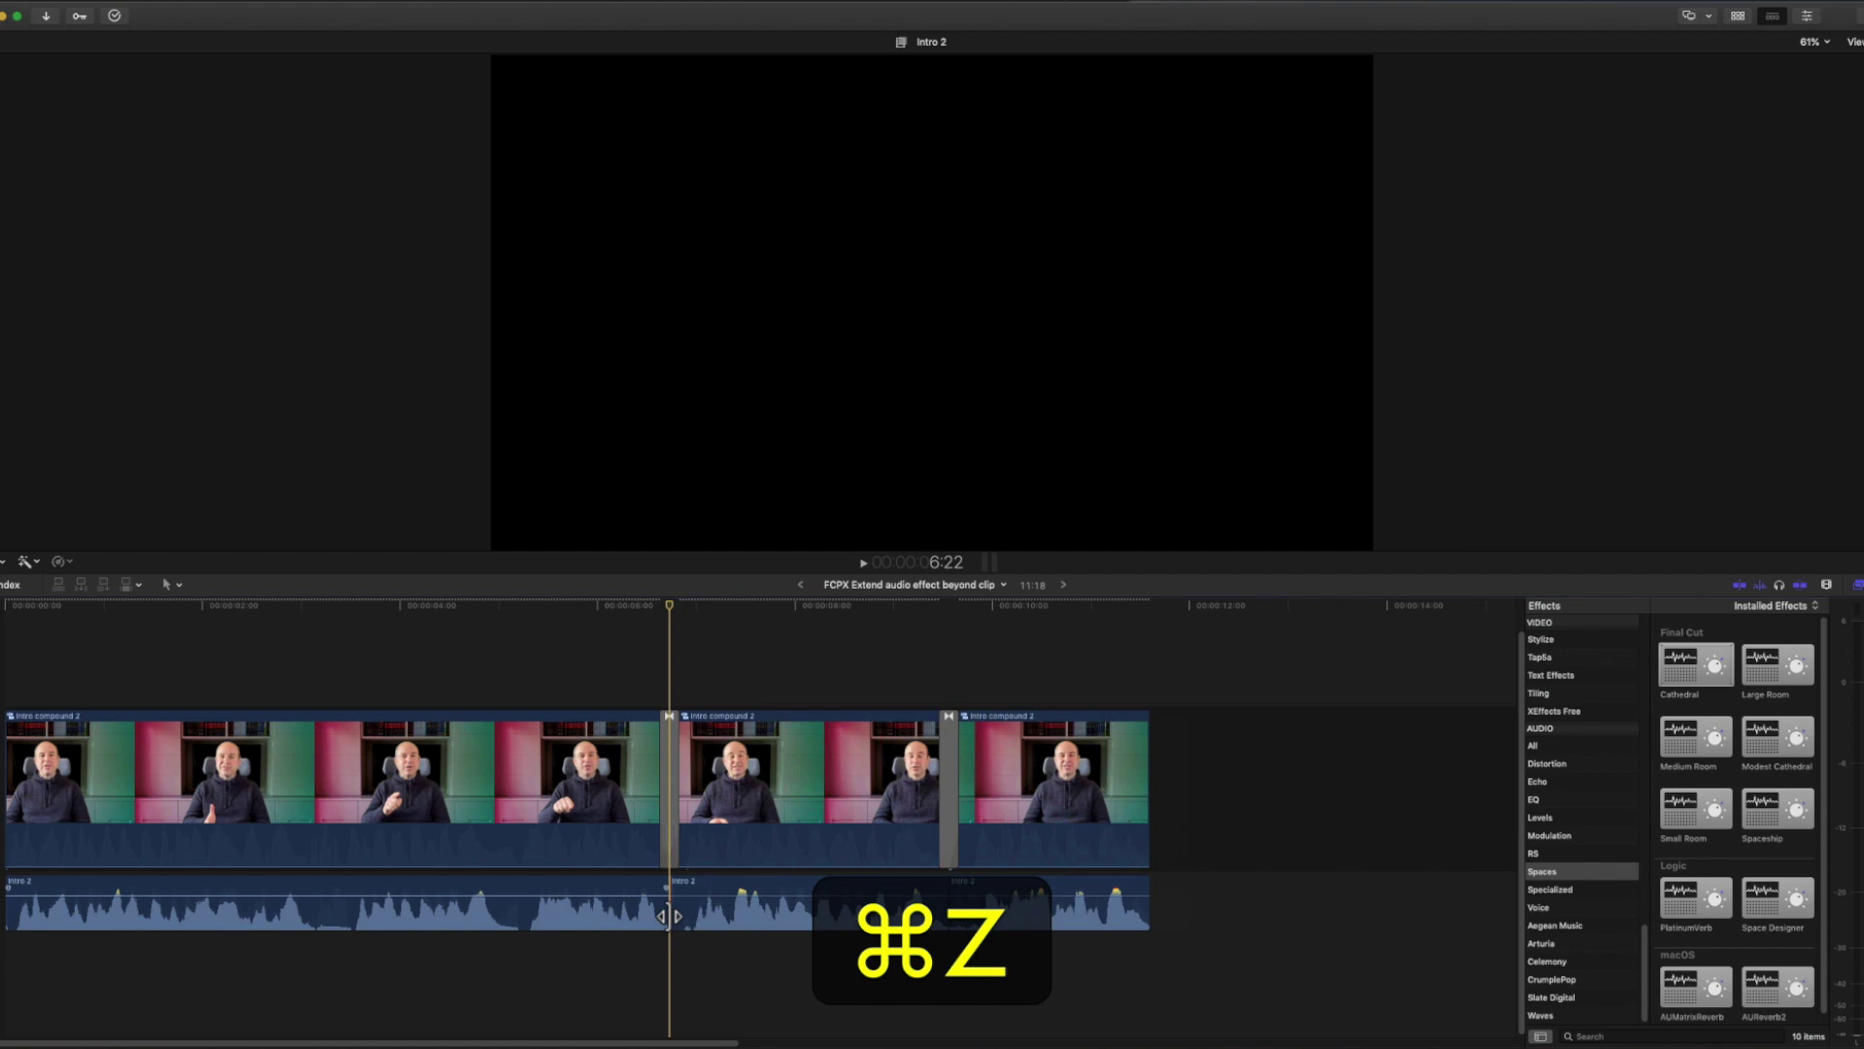
pyautogui.click(644, 888)
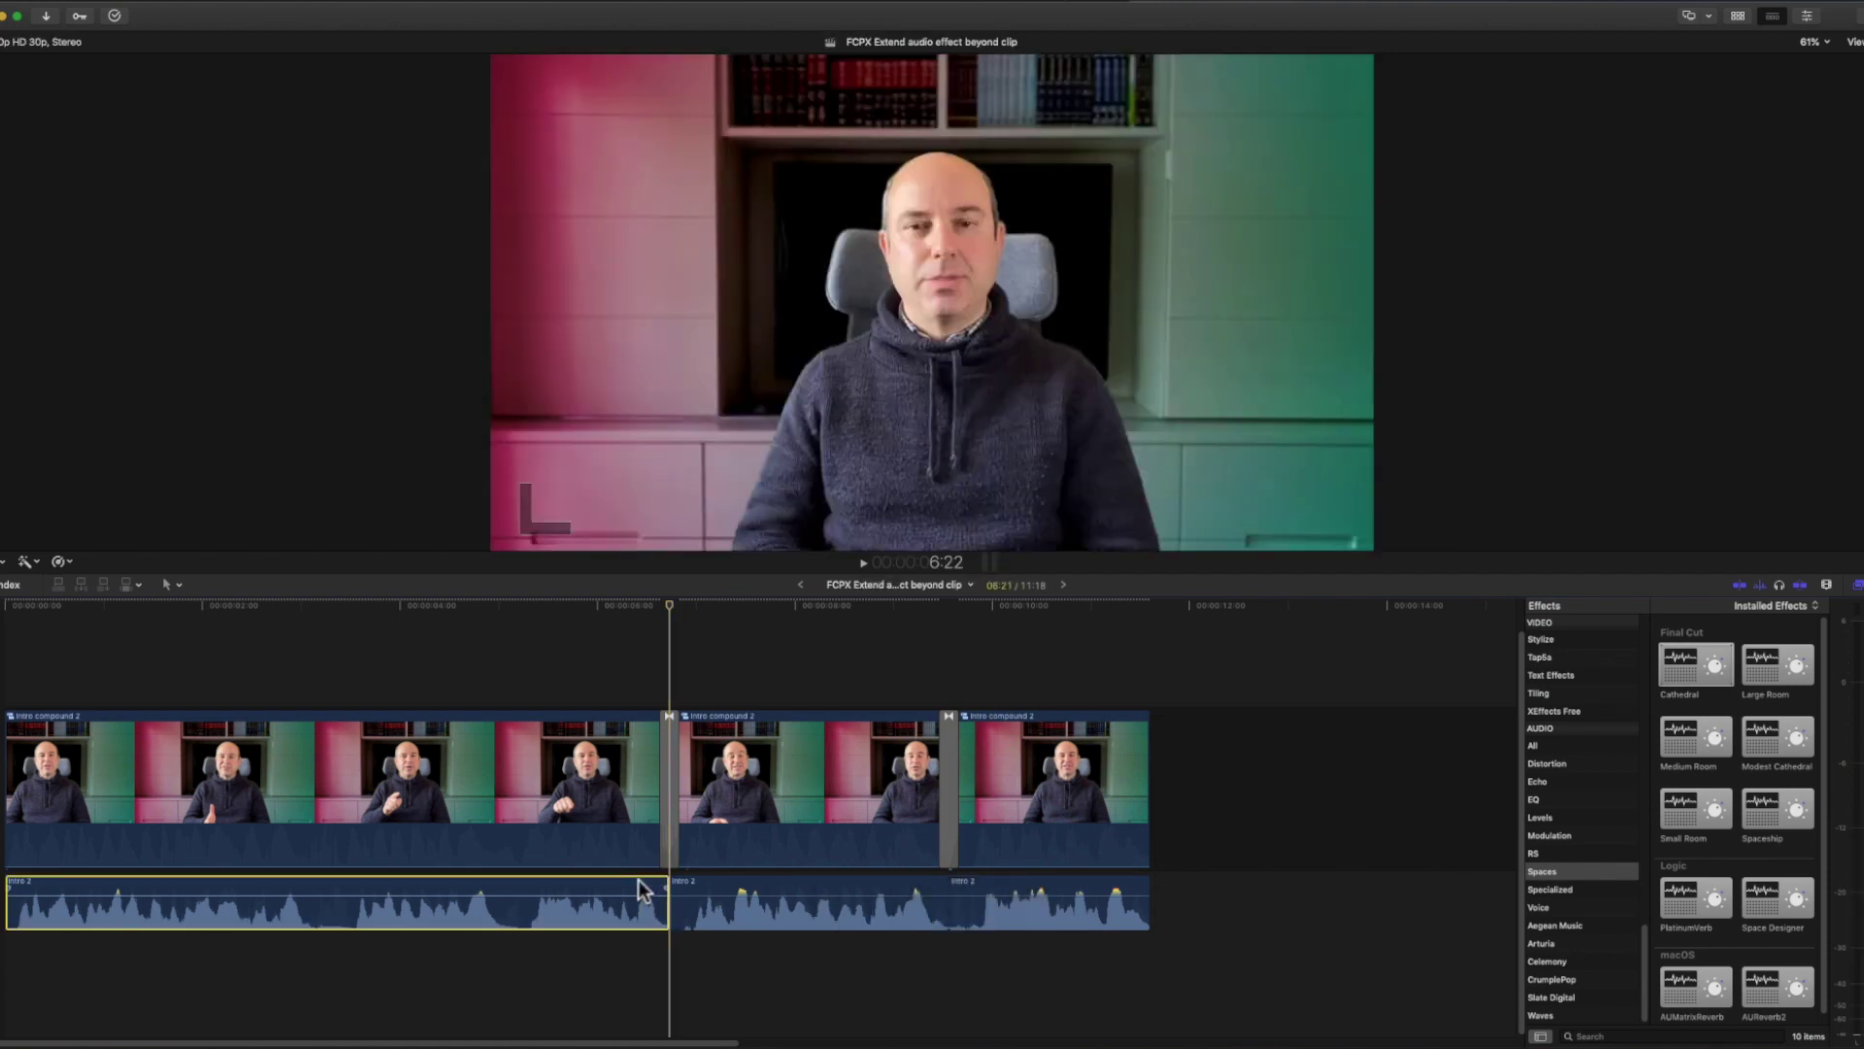
pyautogui.press('super+g')
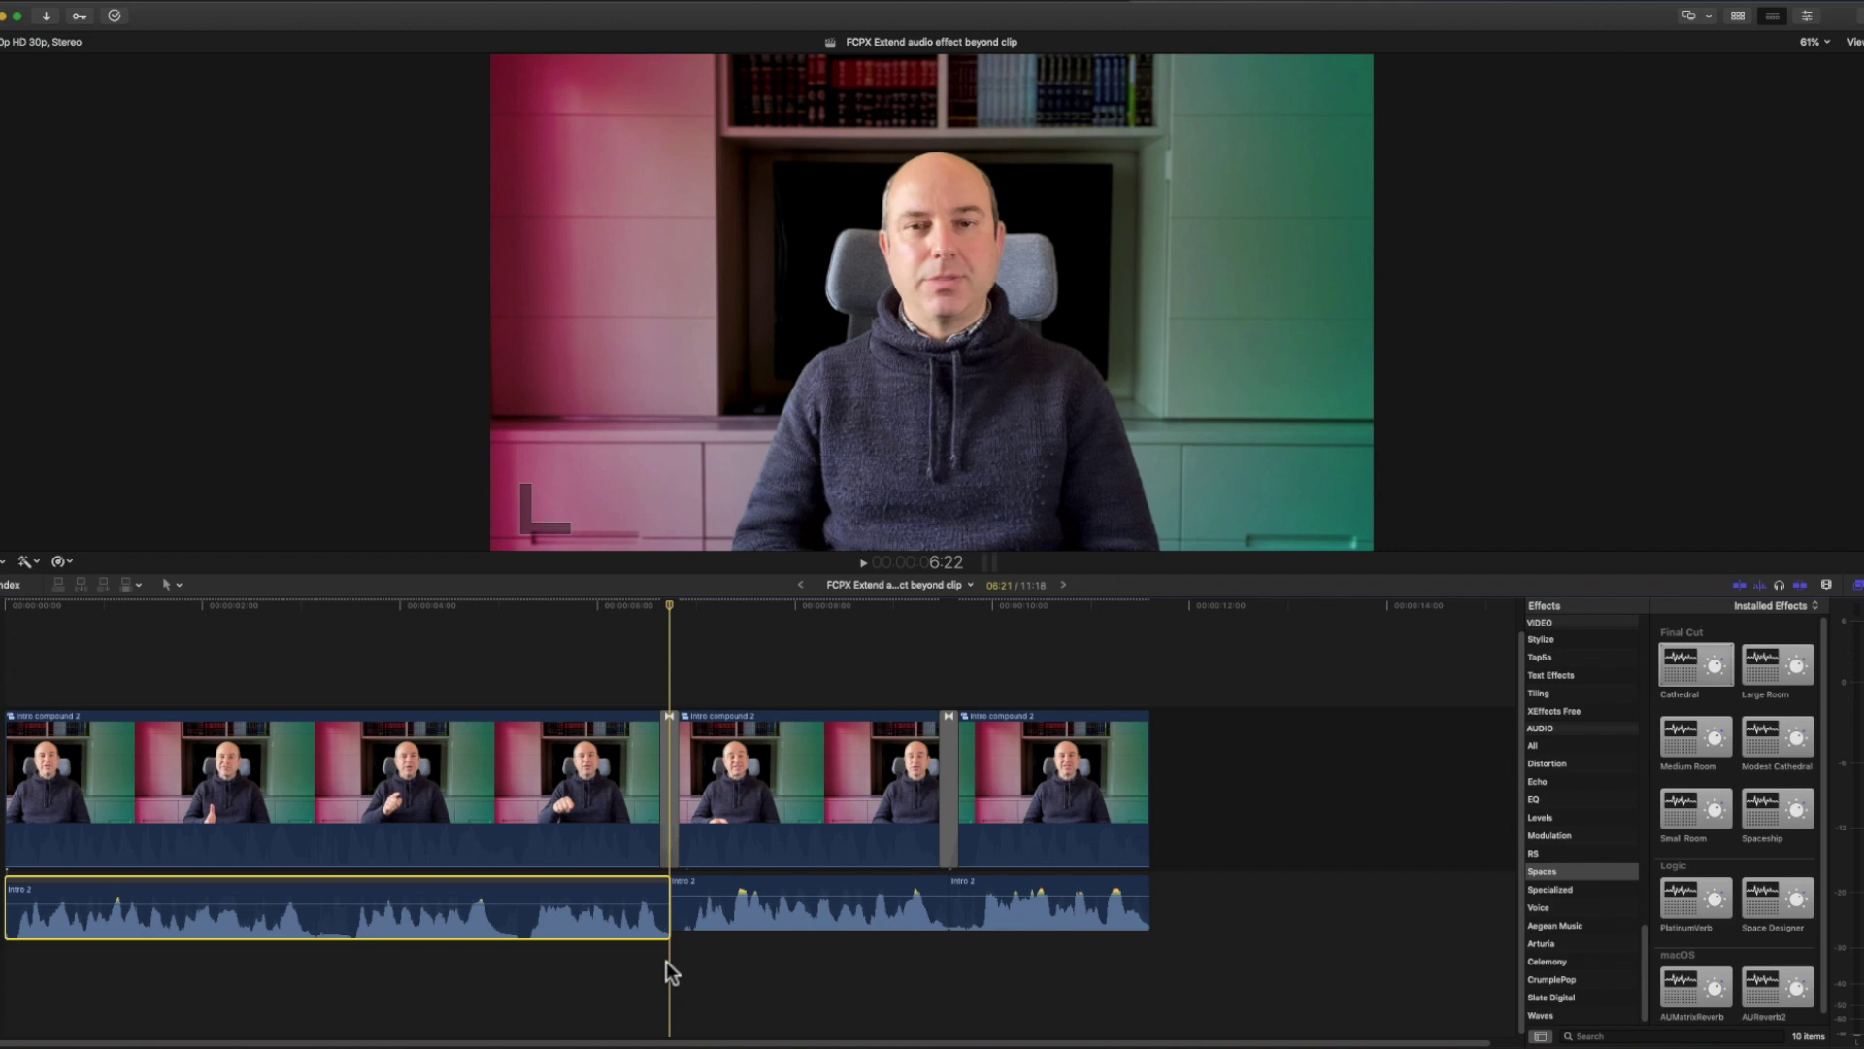
# Step: Place a gap clip after the audio and wrap both into compound clip 'audio cc 1'
pyautogui.press('alt+super+w')
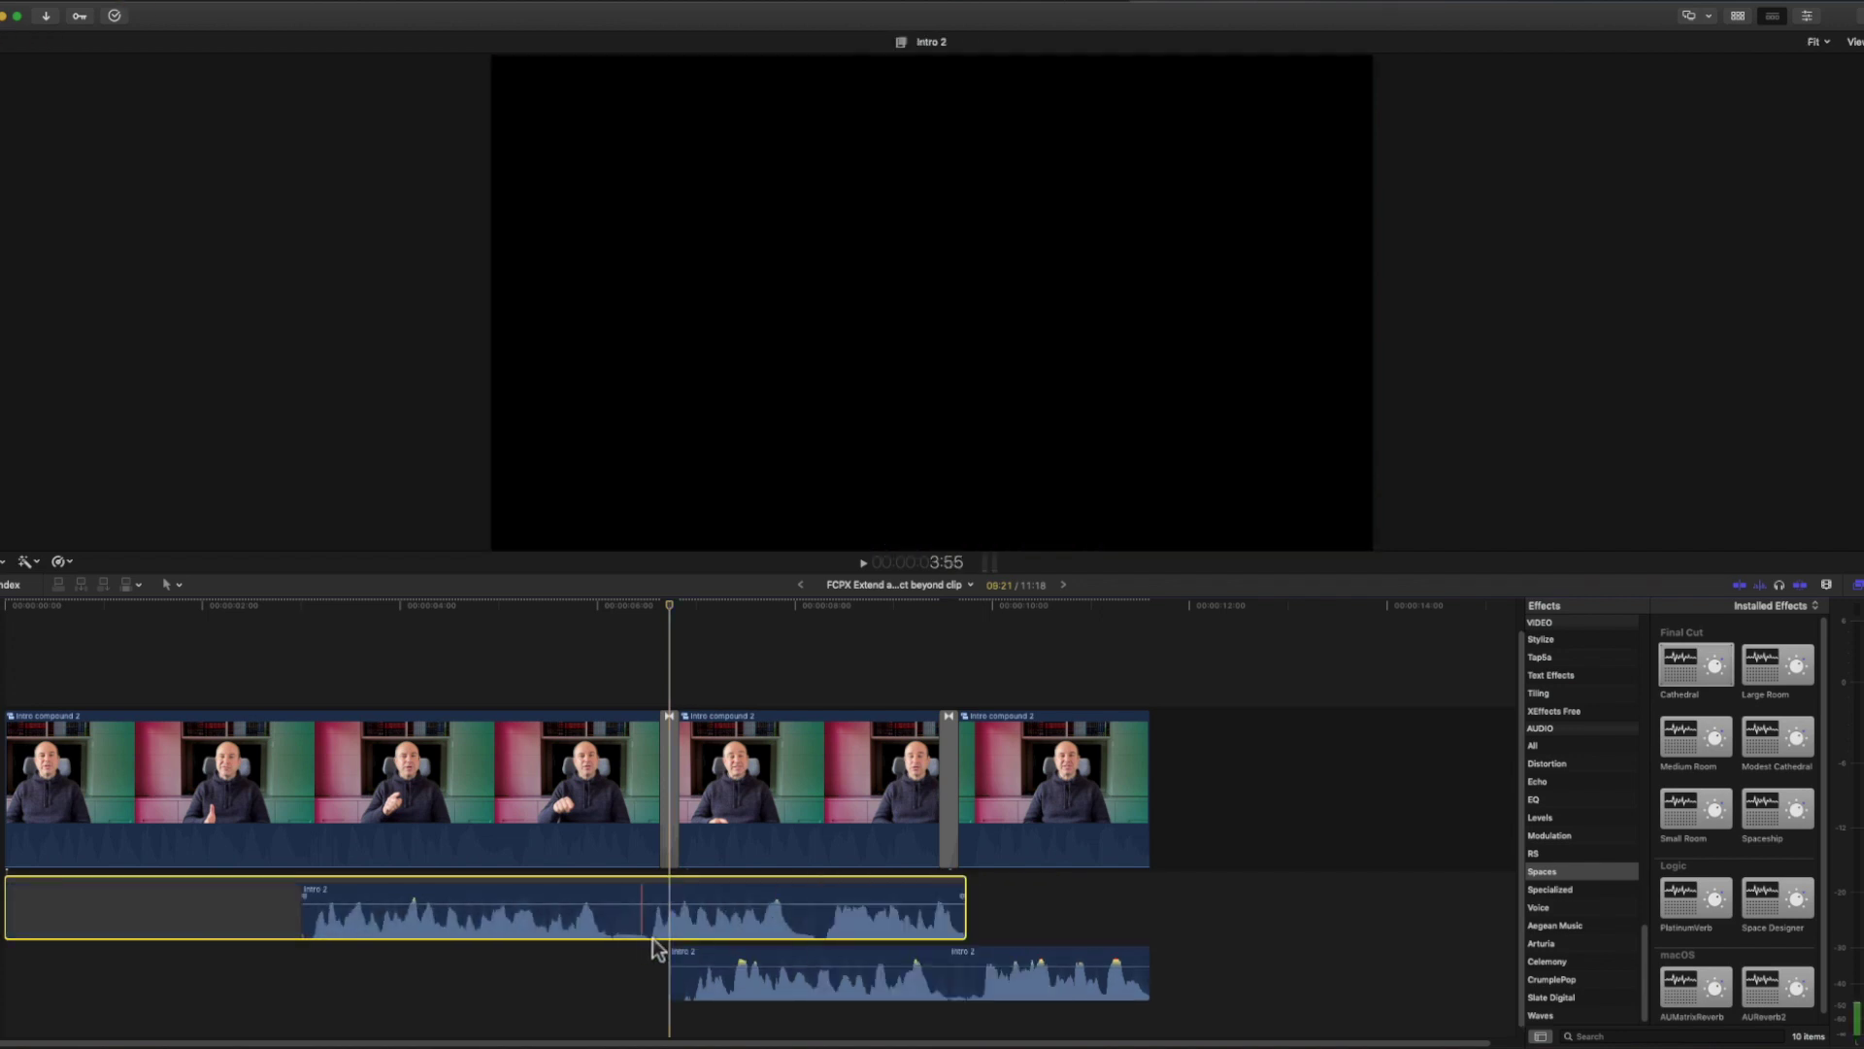
pyautogui.moveTo(207, 925); pyautogui.dragTo(963, 916)
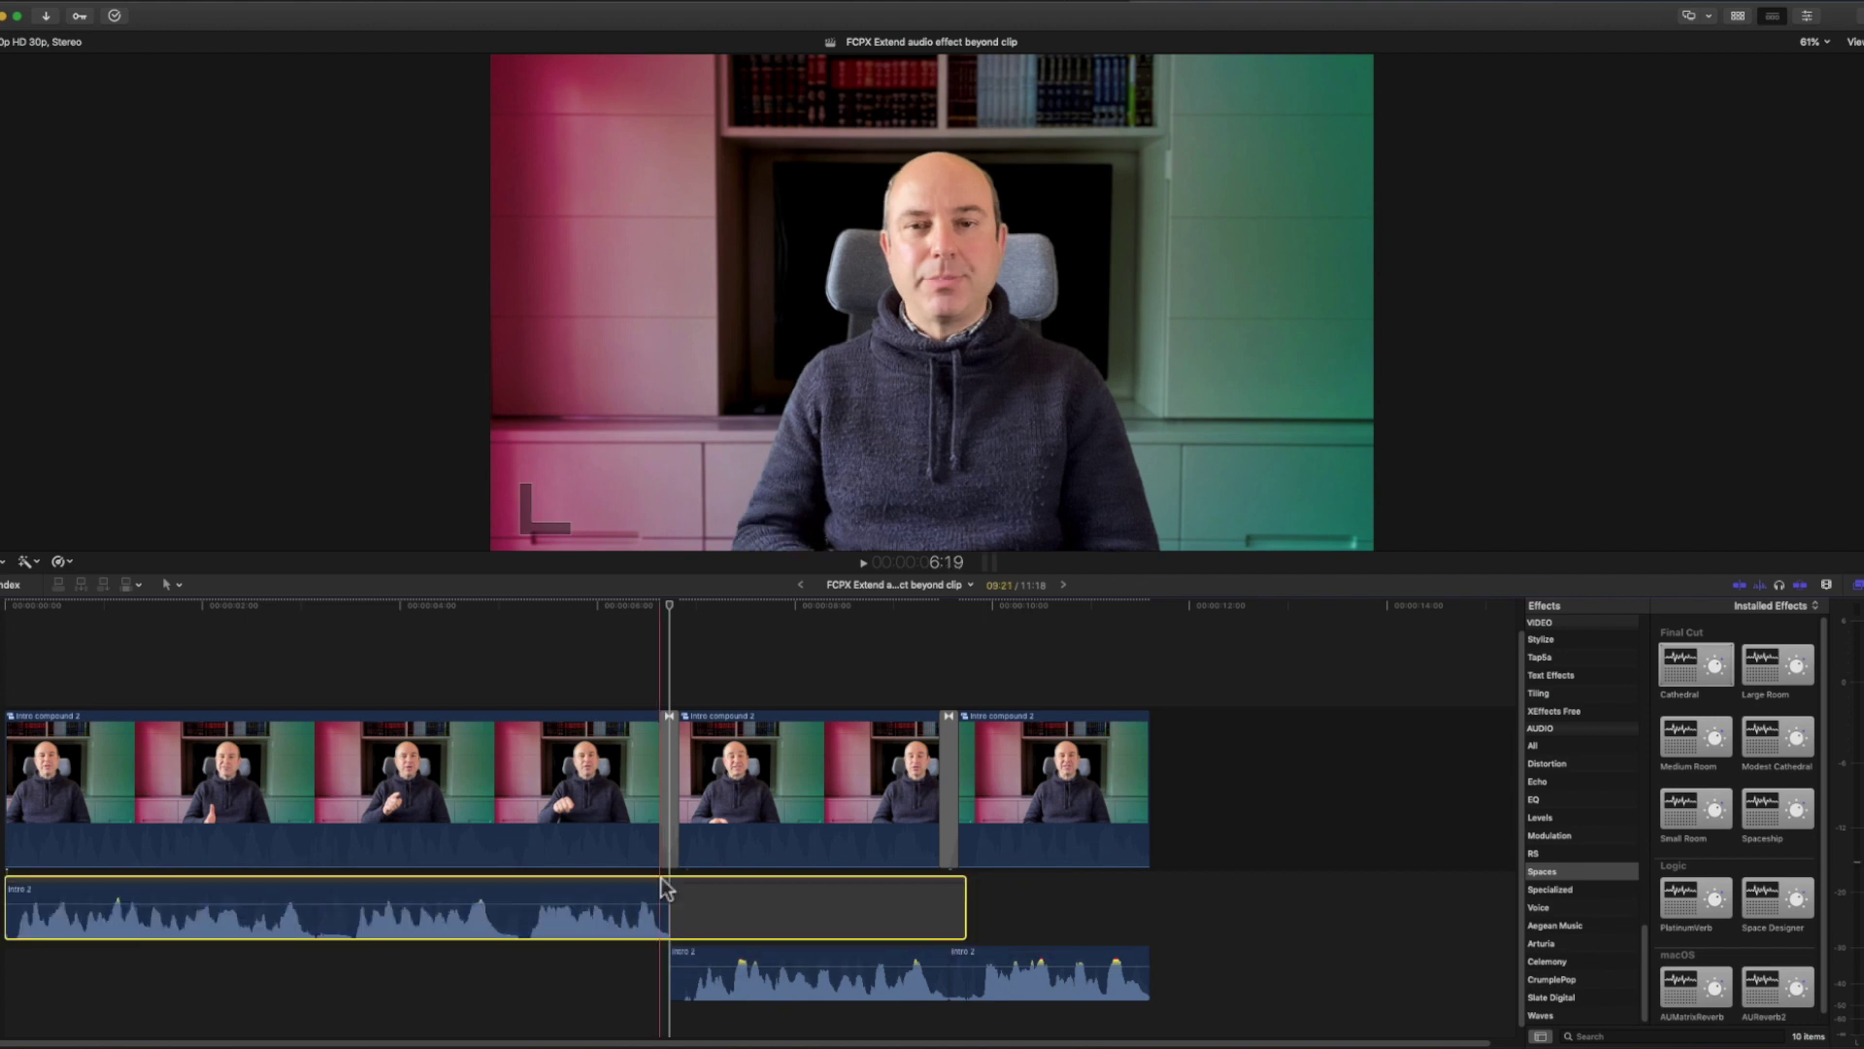
pyautogui.hotkey('alt', 'g')
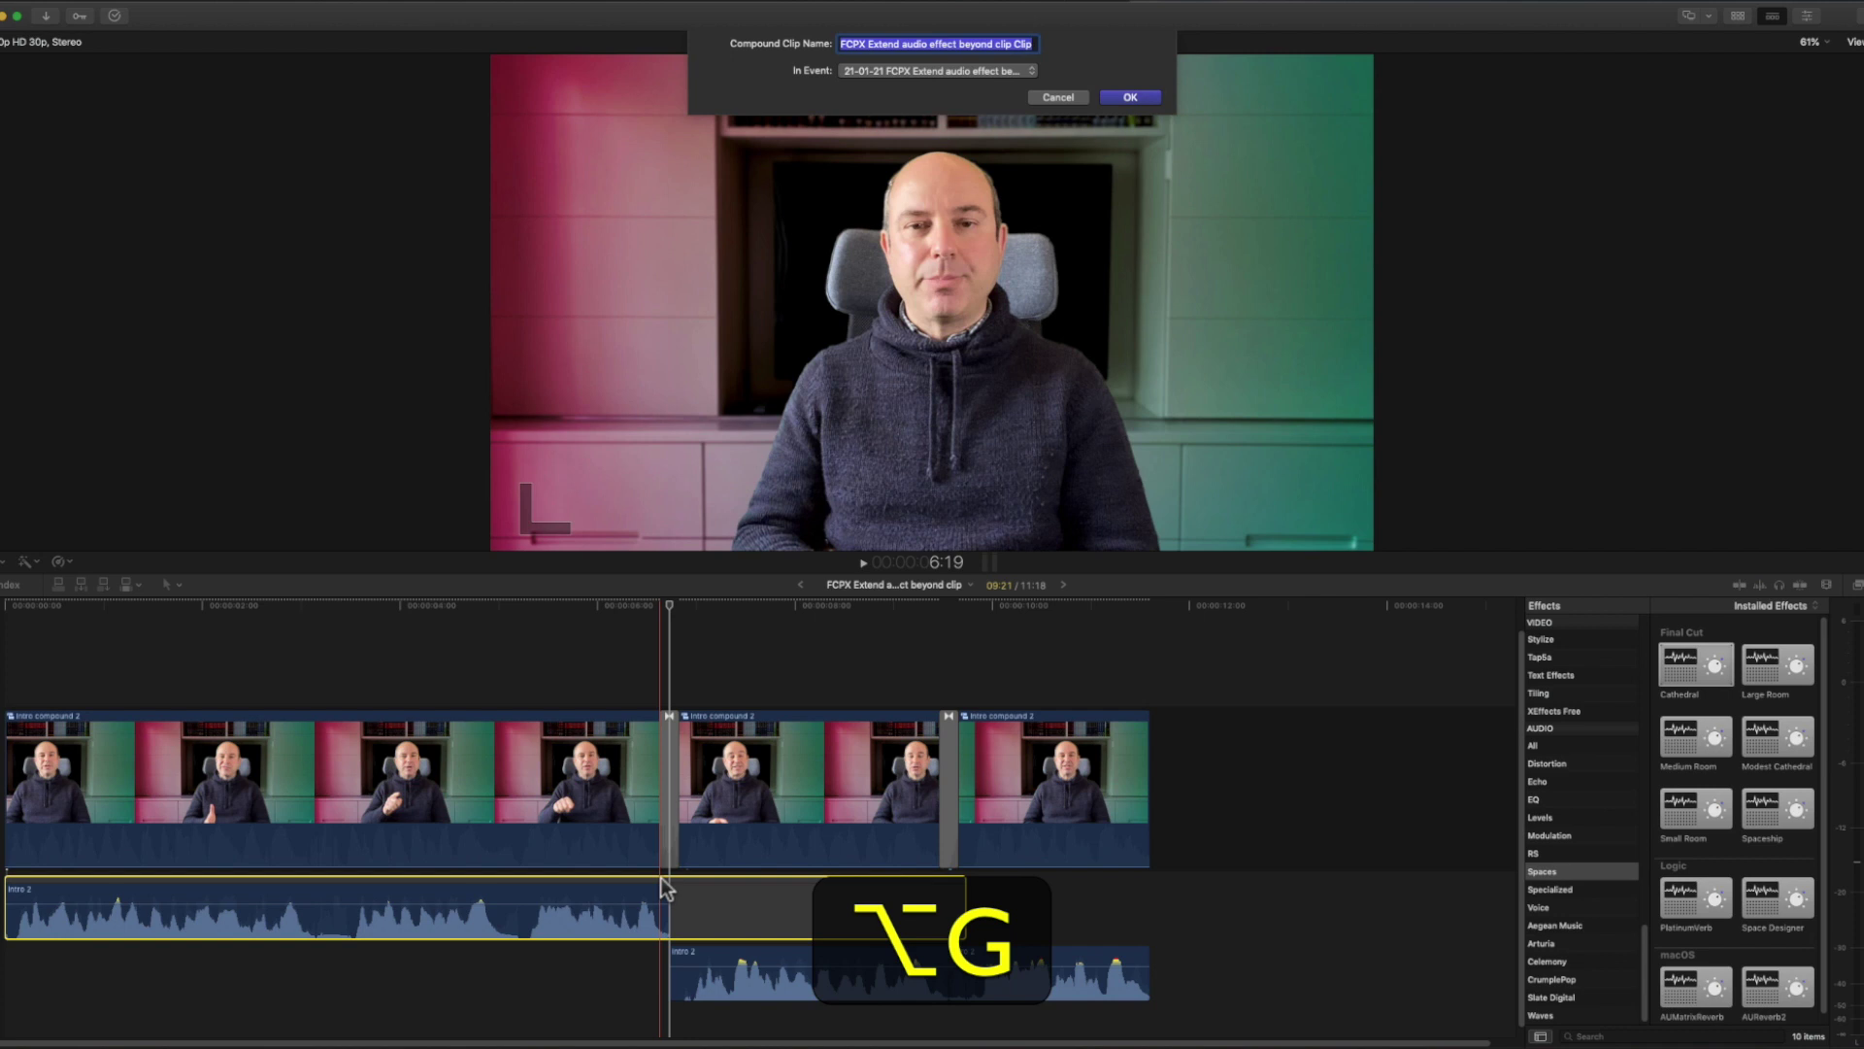
pyautogui.write('audio cc 1')
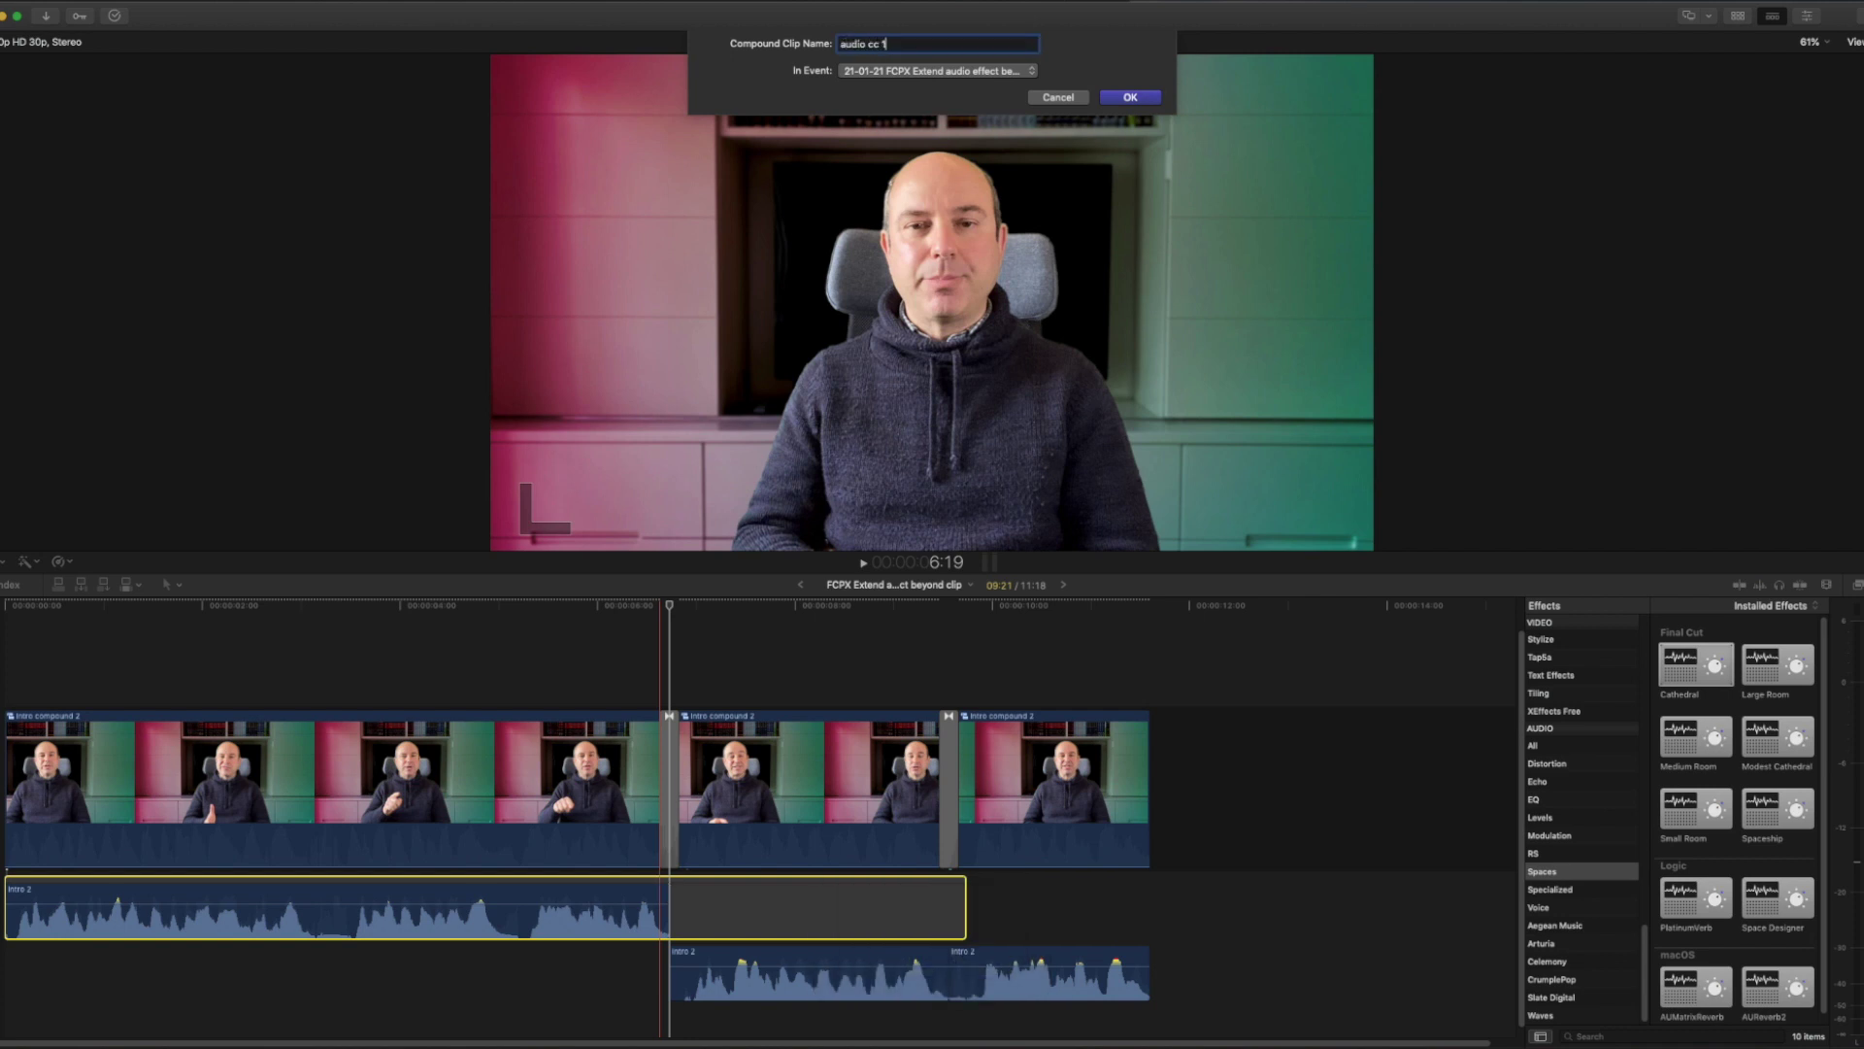
pyautogui.press('Return')
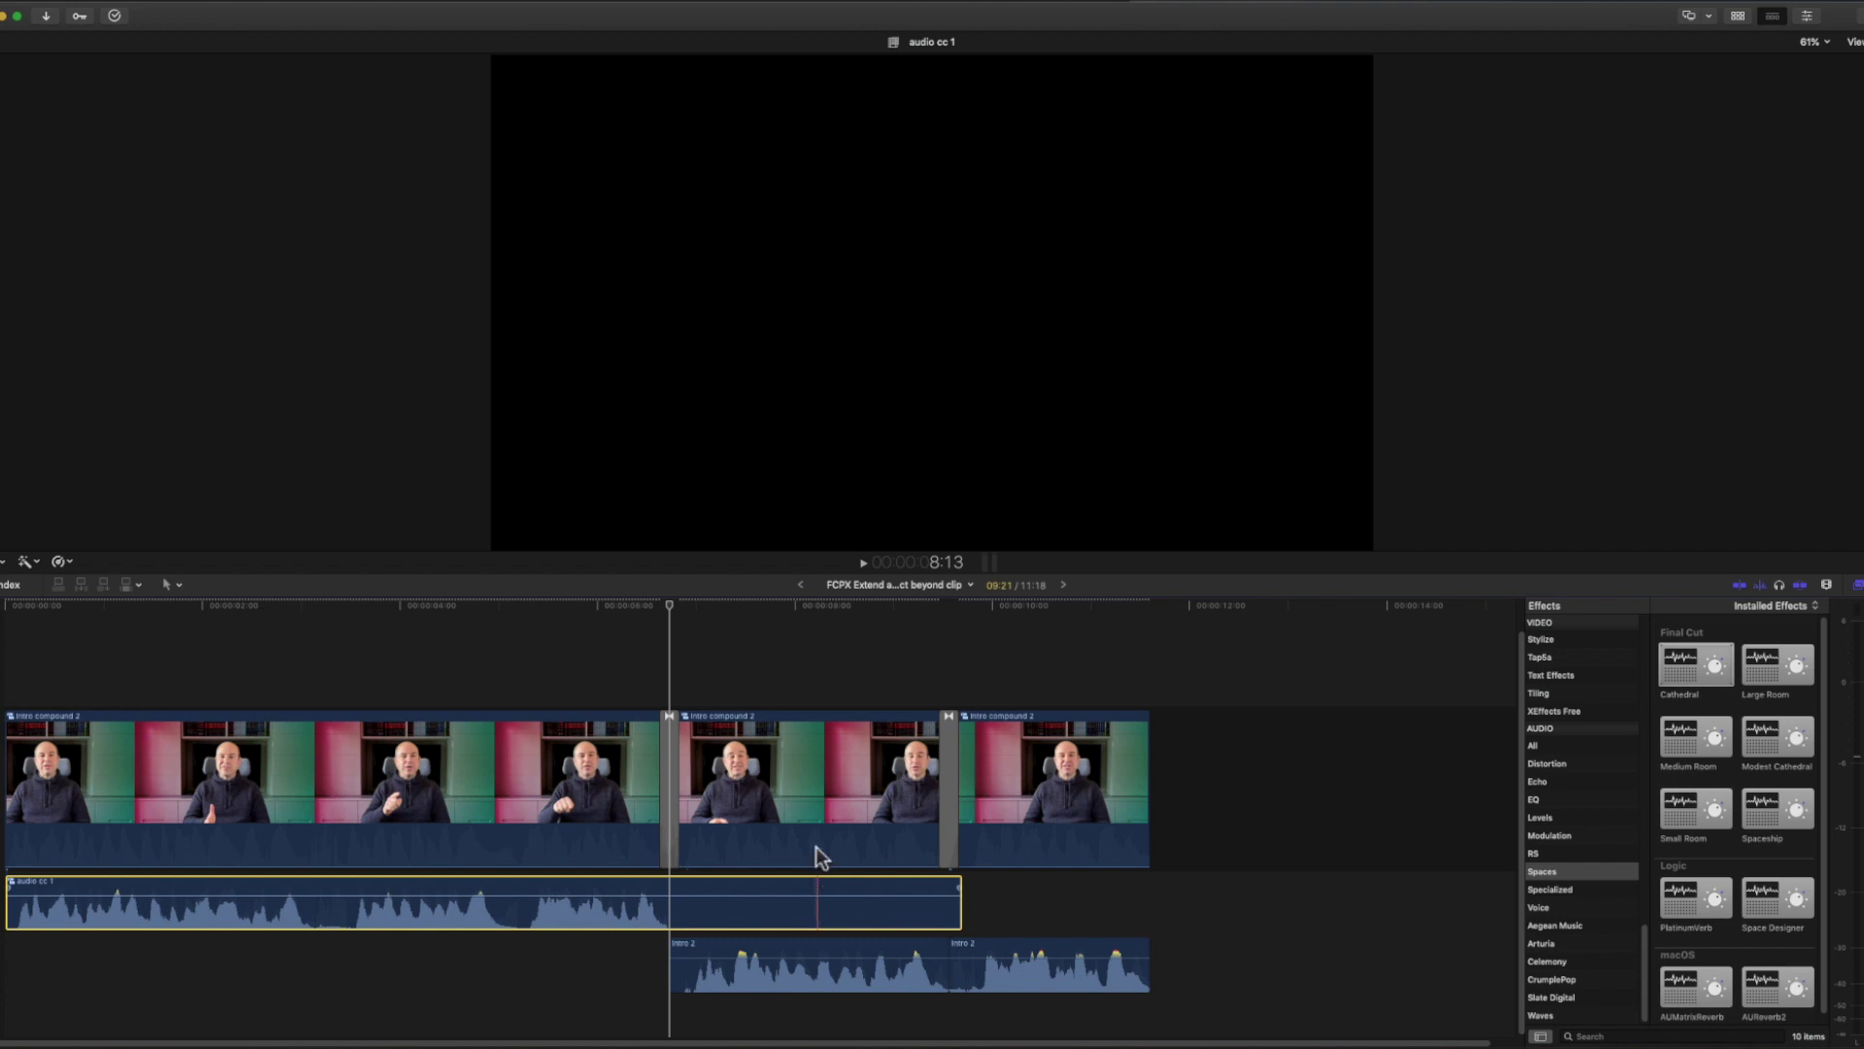
# Step: Apply the Cathedral reverb to audio cc 1 and replay the section to hear it
pyautogui.click(813, 804)
pyautogui.keyDown('super'); pyautogui.click(809, 954); pyautogui.keyUp('super')
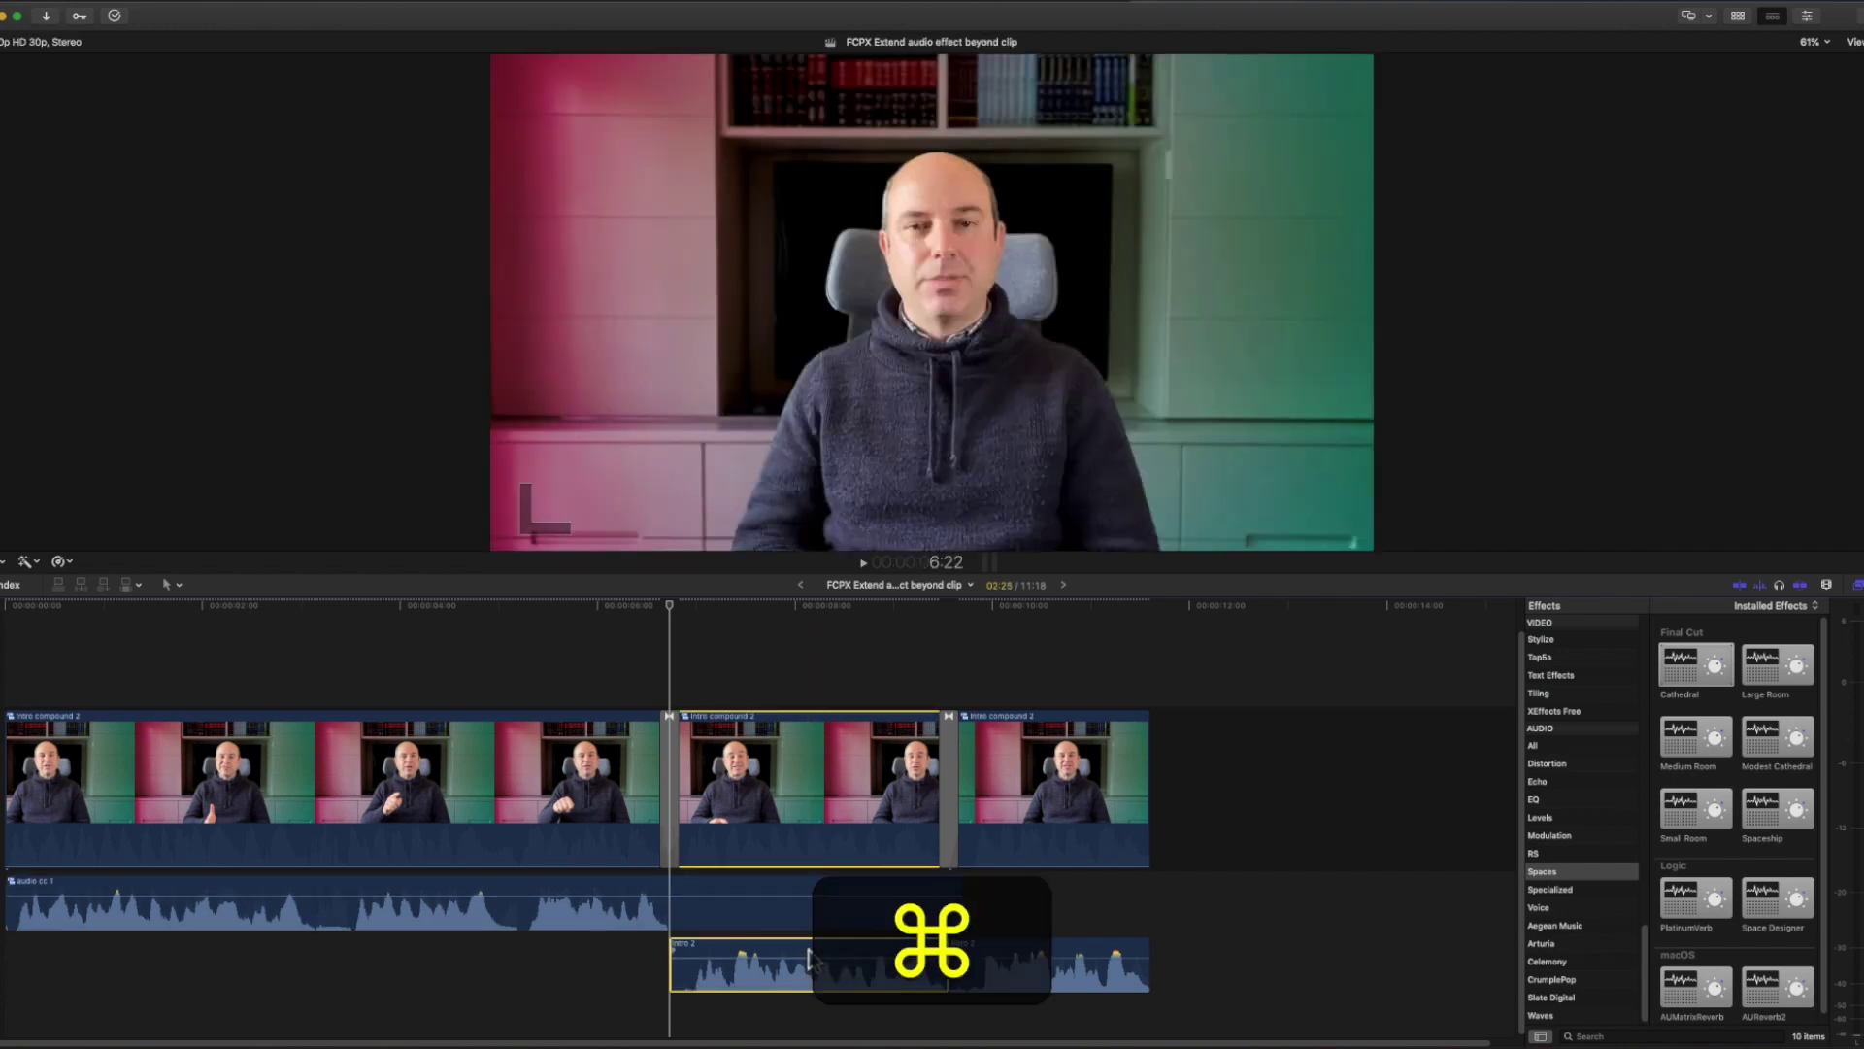
pyautogui.press('super+v')
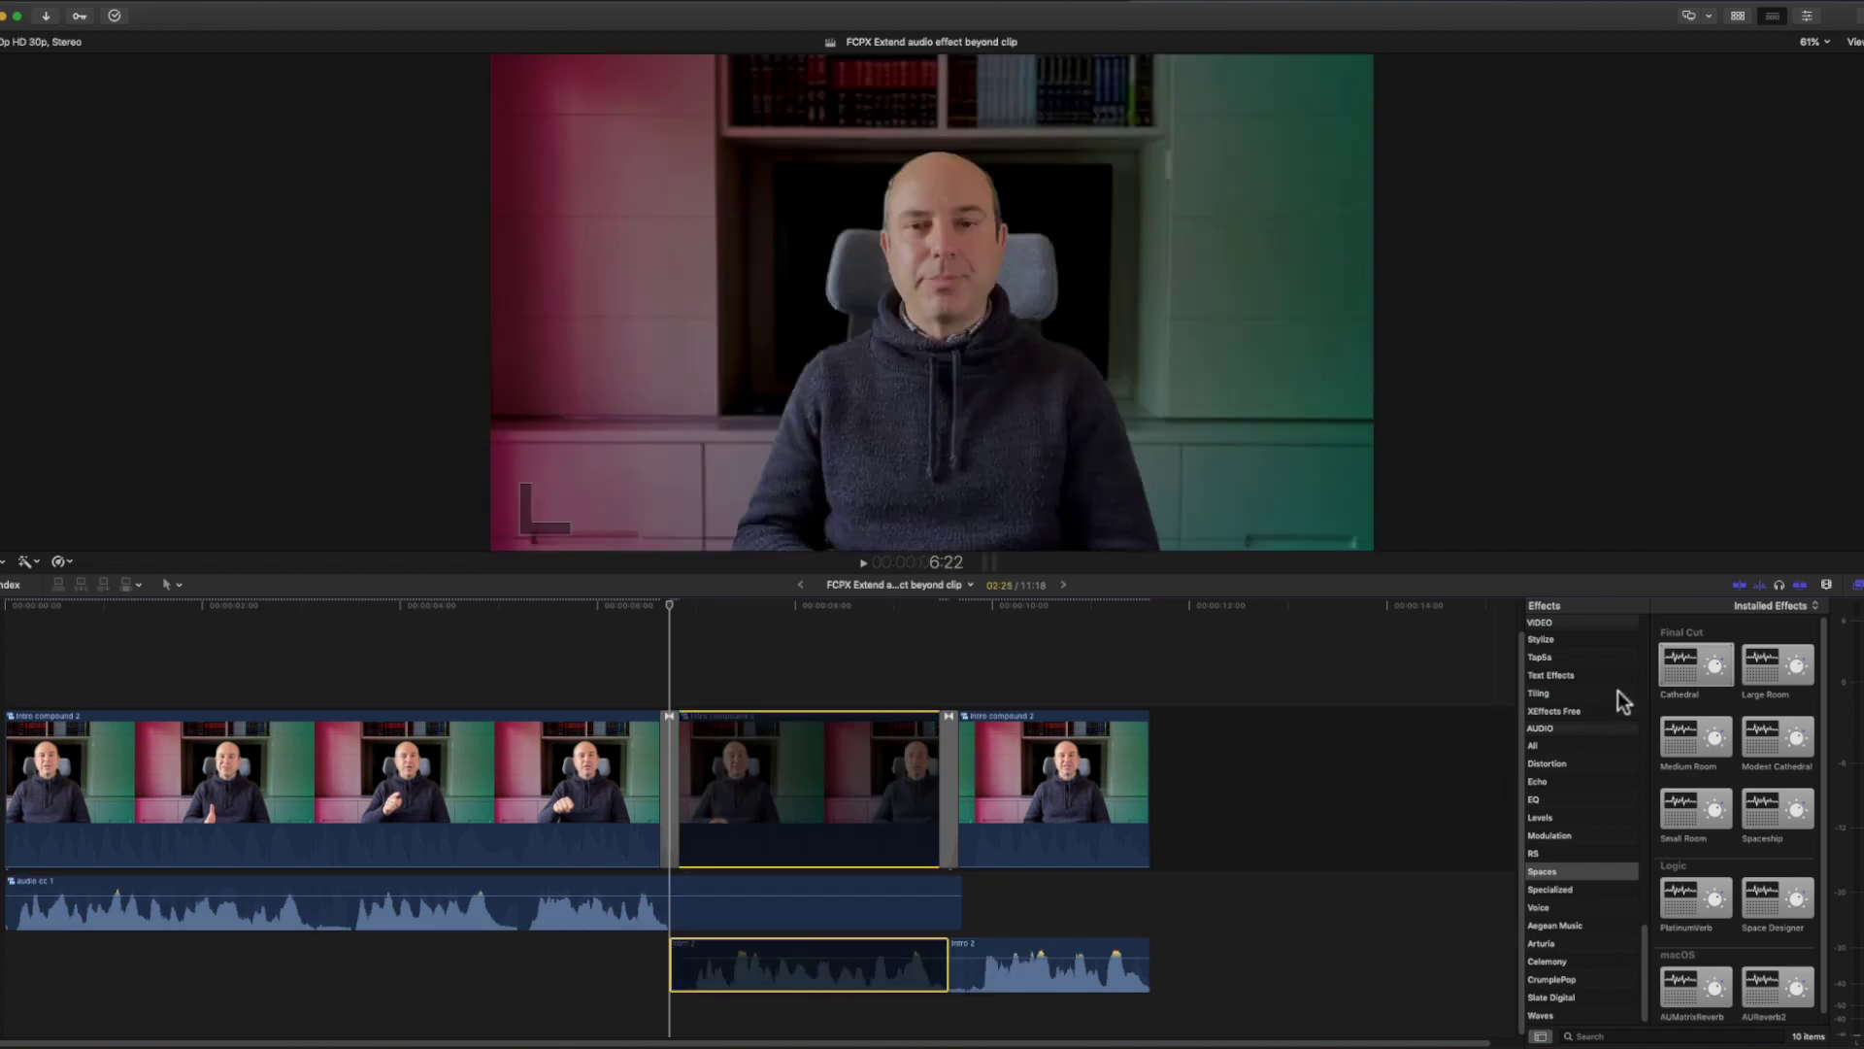
pyautogui.moveTo(1654, 672); pyautogui.dragTo(812, 903)
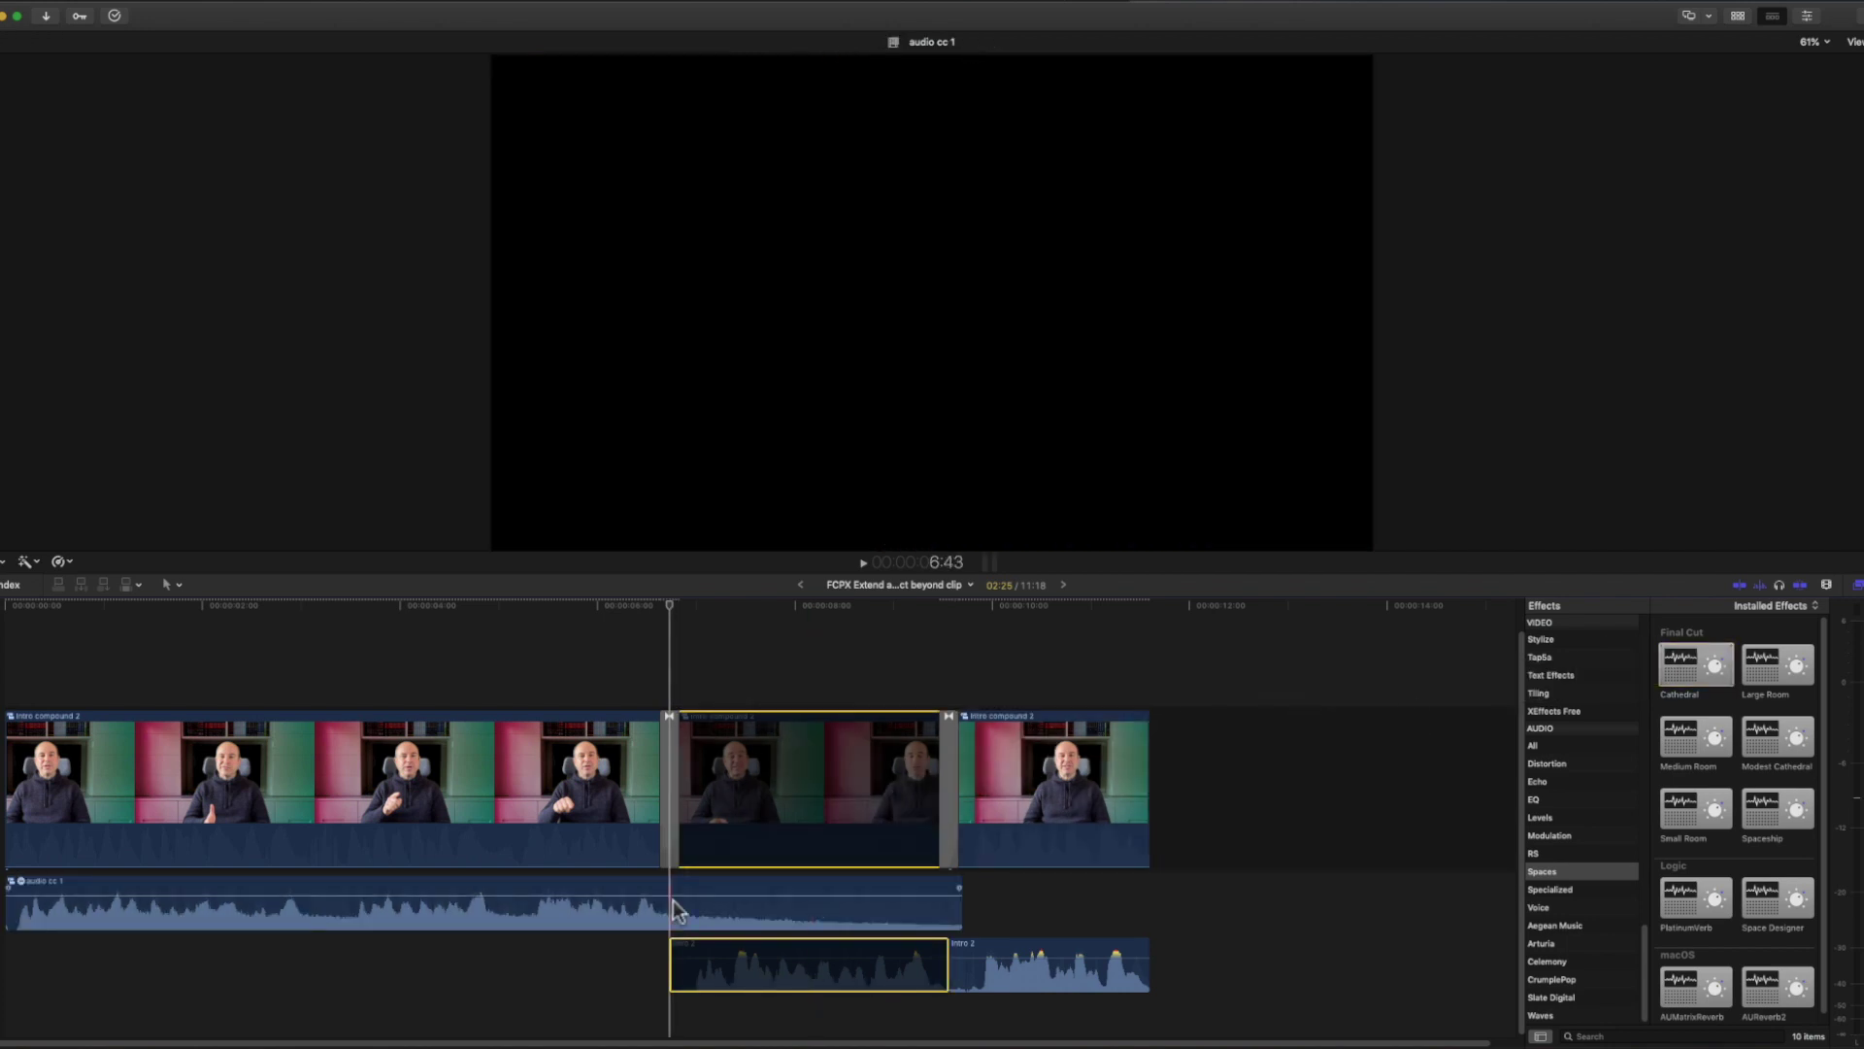
pyautogui.press('space')
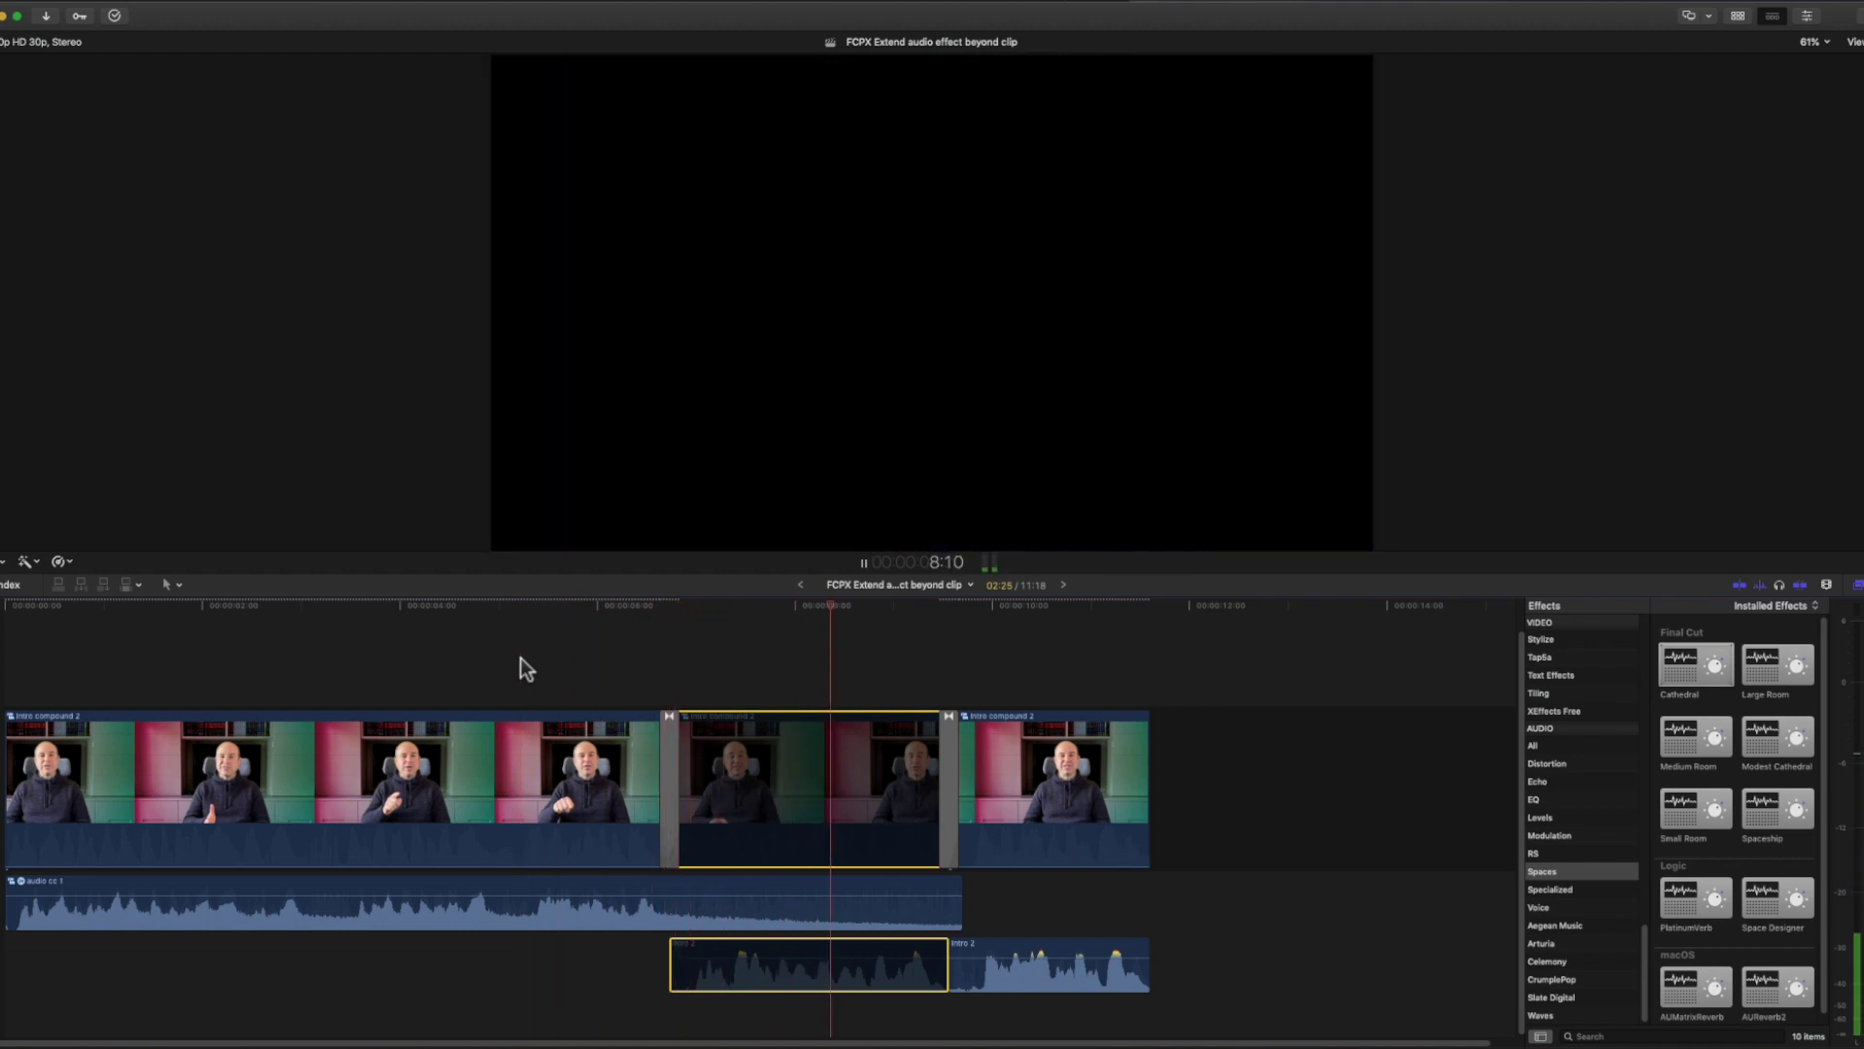
pyautogui.press('space')
pyautogui.click(761, 962)
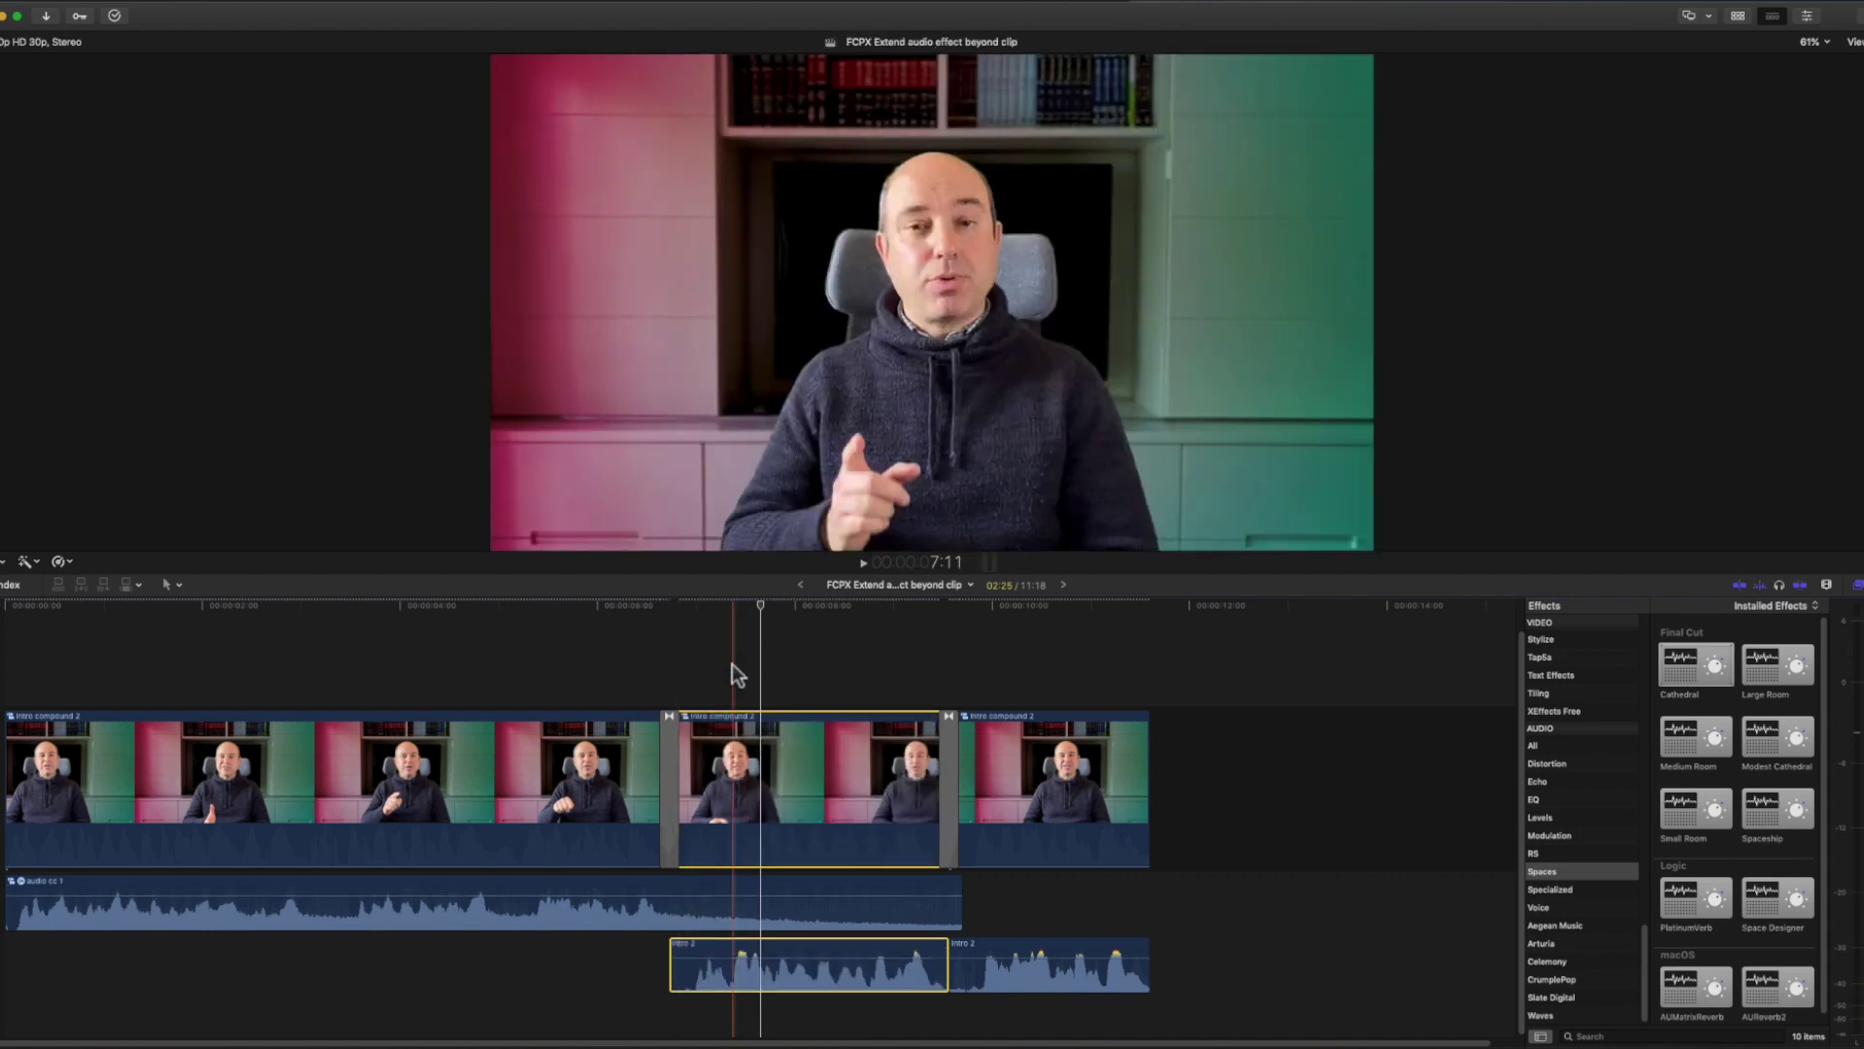
pyautogui.press('space')
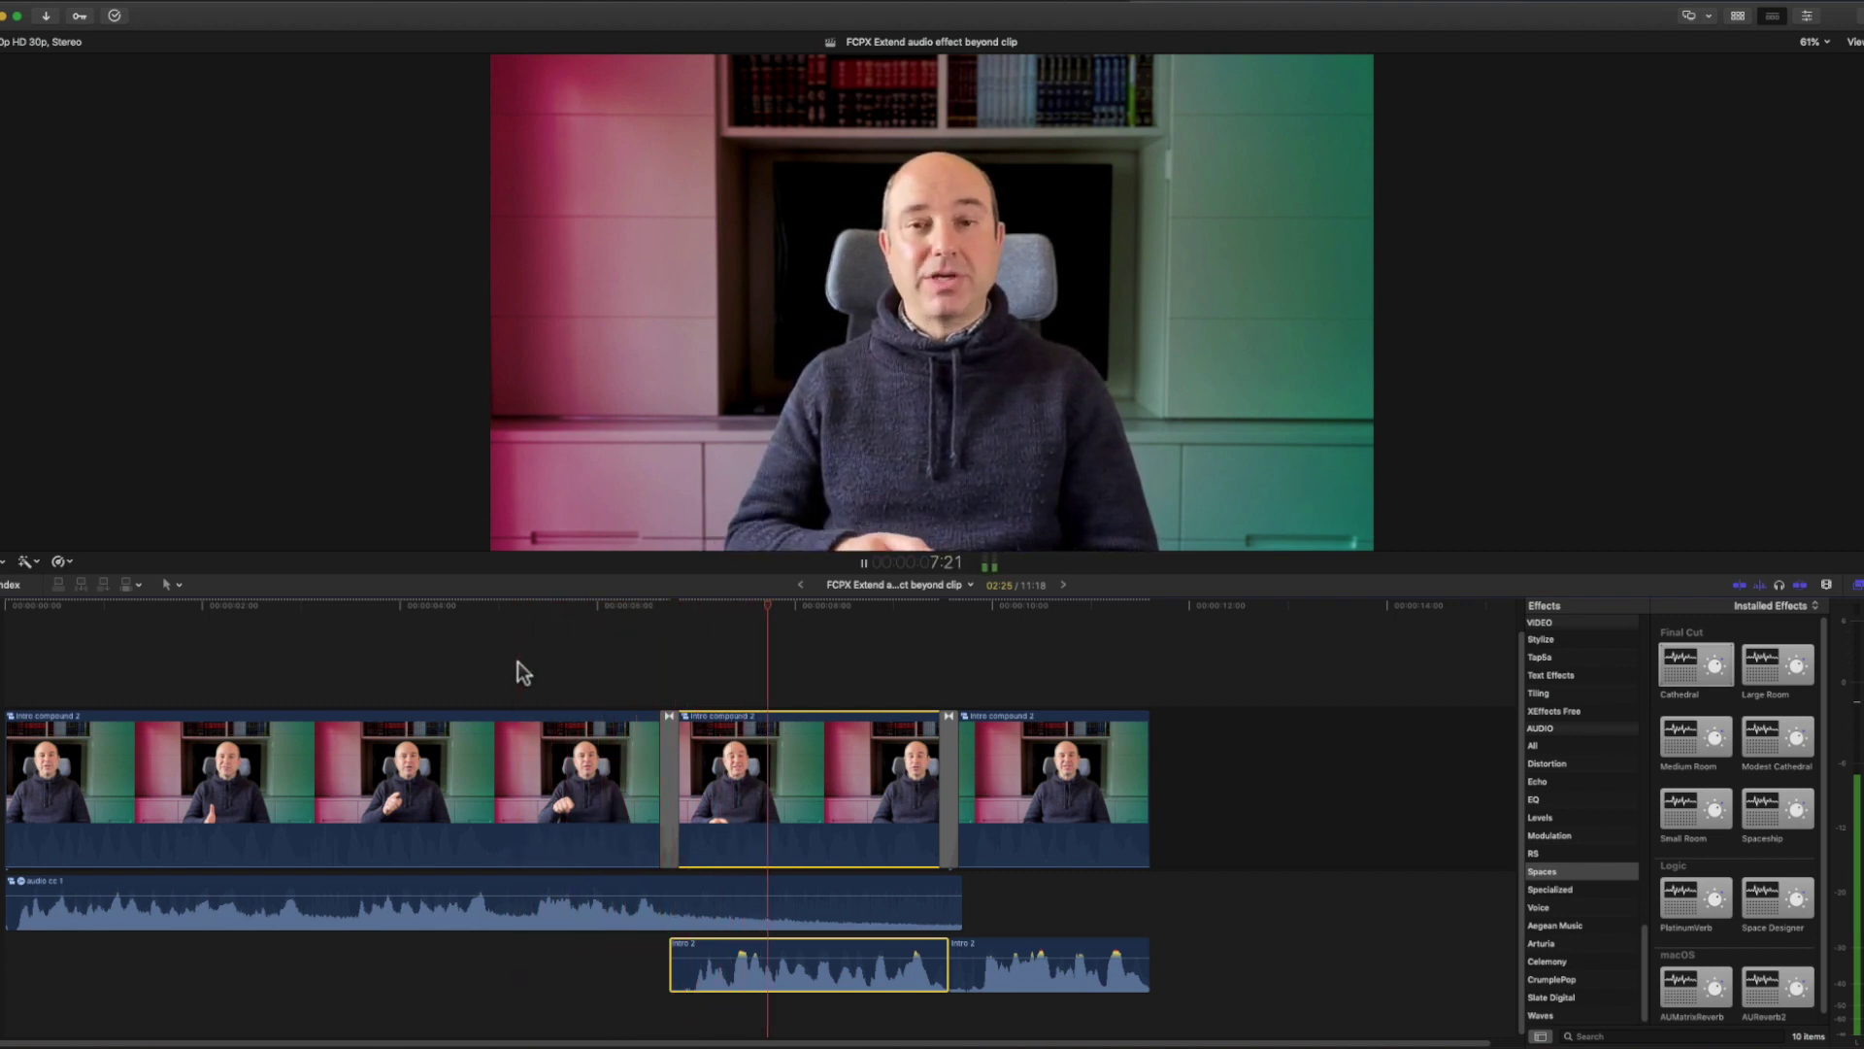
pyautogui.press('space')
# Step: Combine the last intro compound 2 clip and its Intro 2 audio into compound clip 'CC 2'
pyautogui.click(1107, 814)
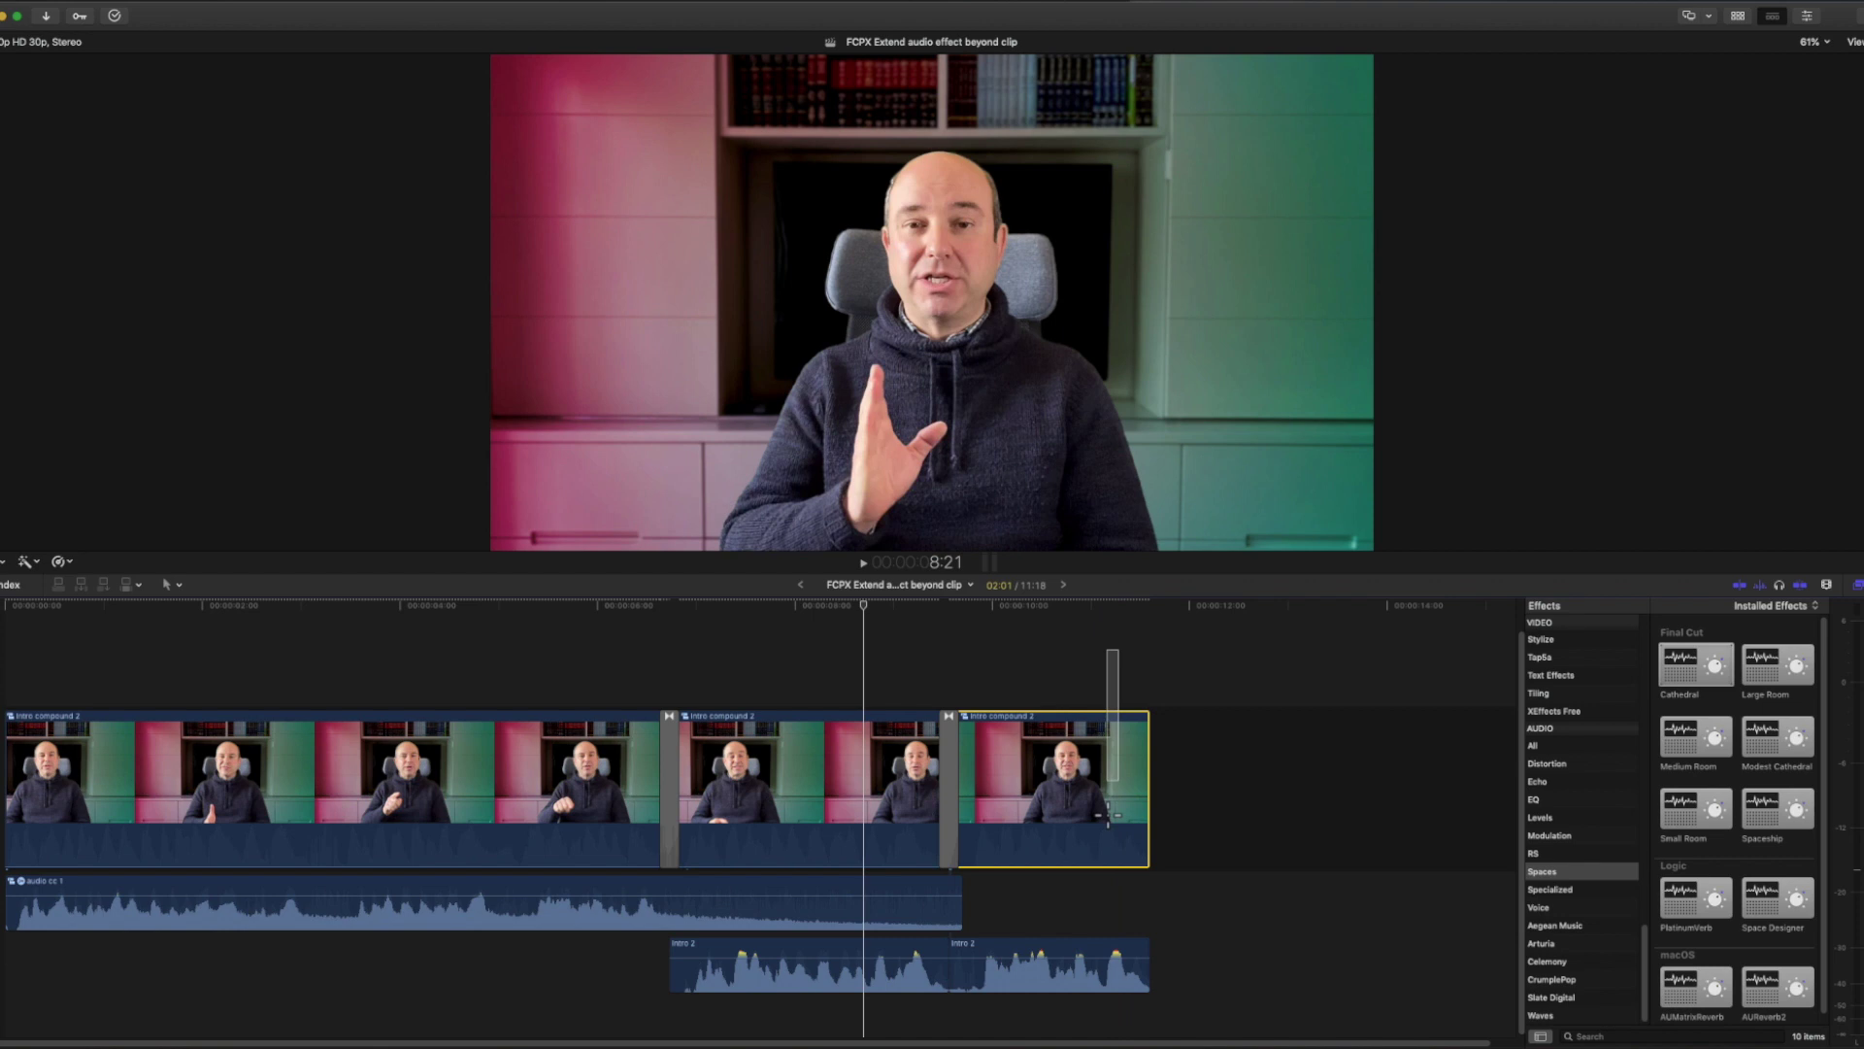
pyautogui.keyDown('super'); pyautogui.click(1114, 971); pyautogui.keyUp('super')
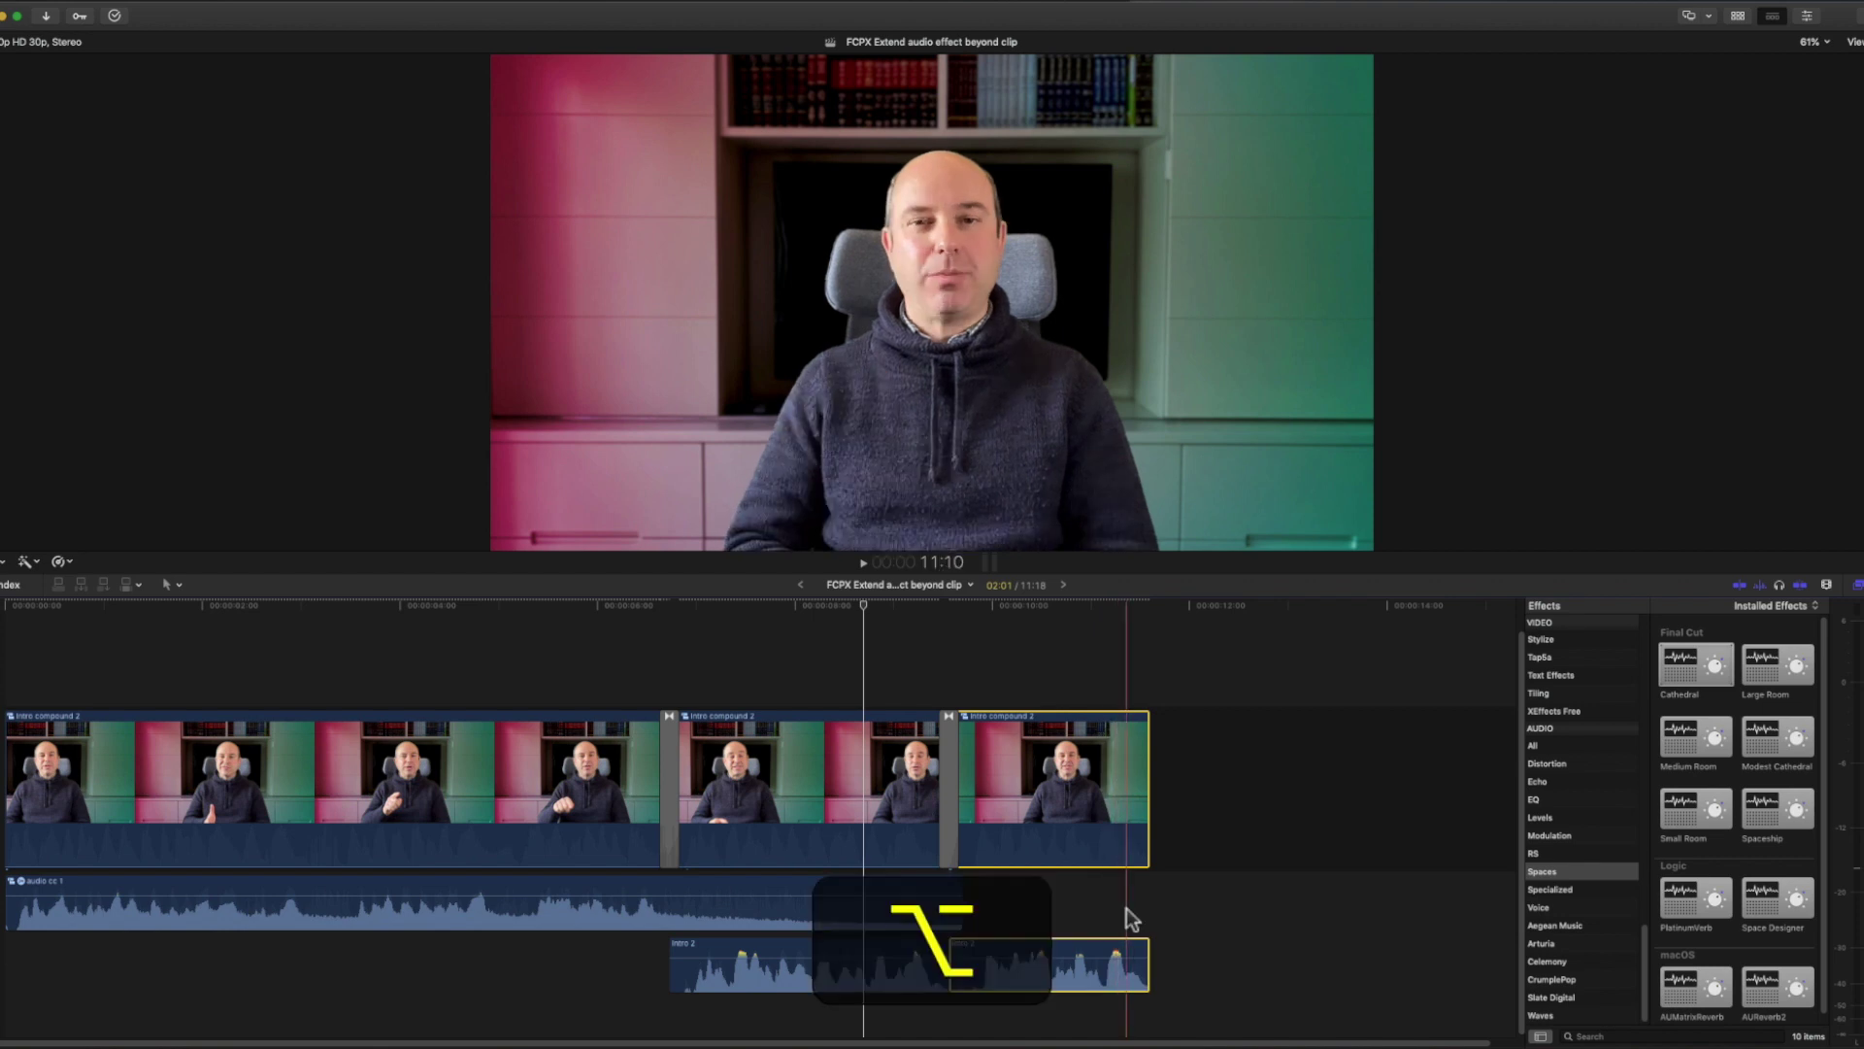
pyautogui.hotkey('alt', 'g')
pyautogui.write('CC 2')
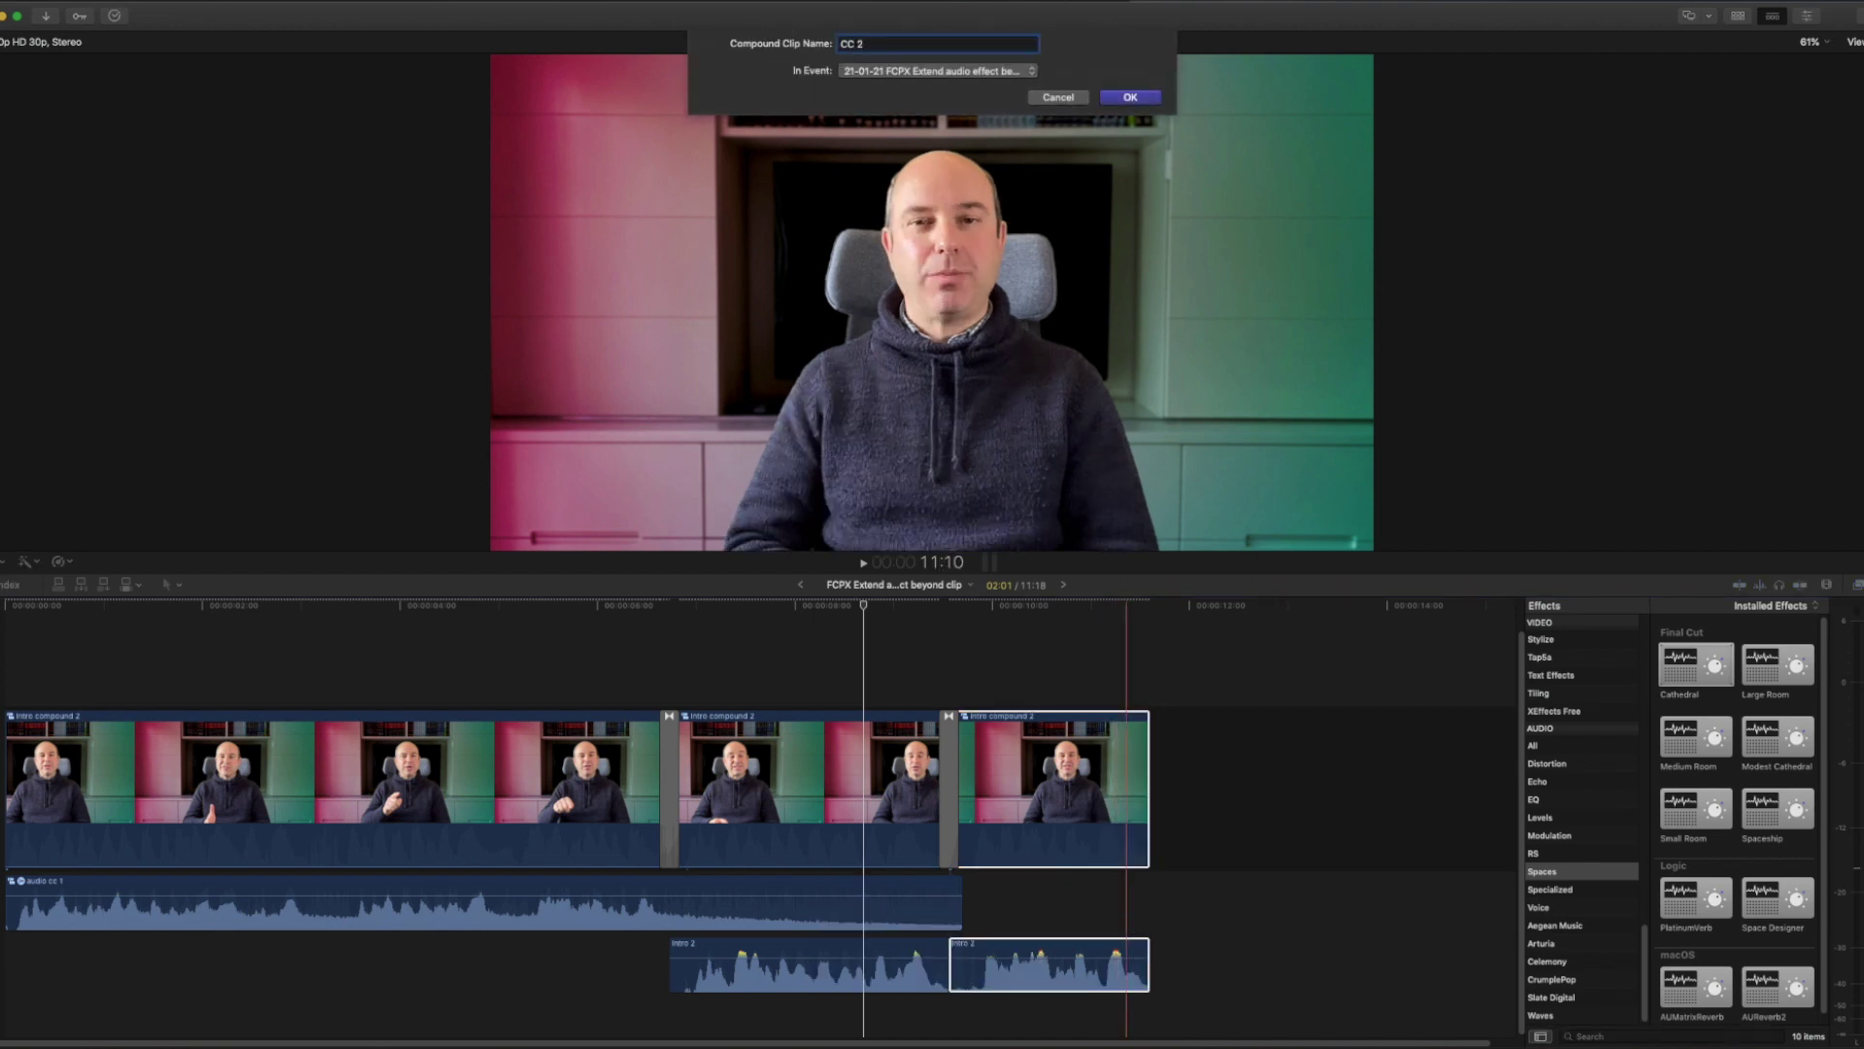
pyautogui.press('Return')
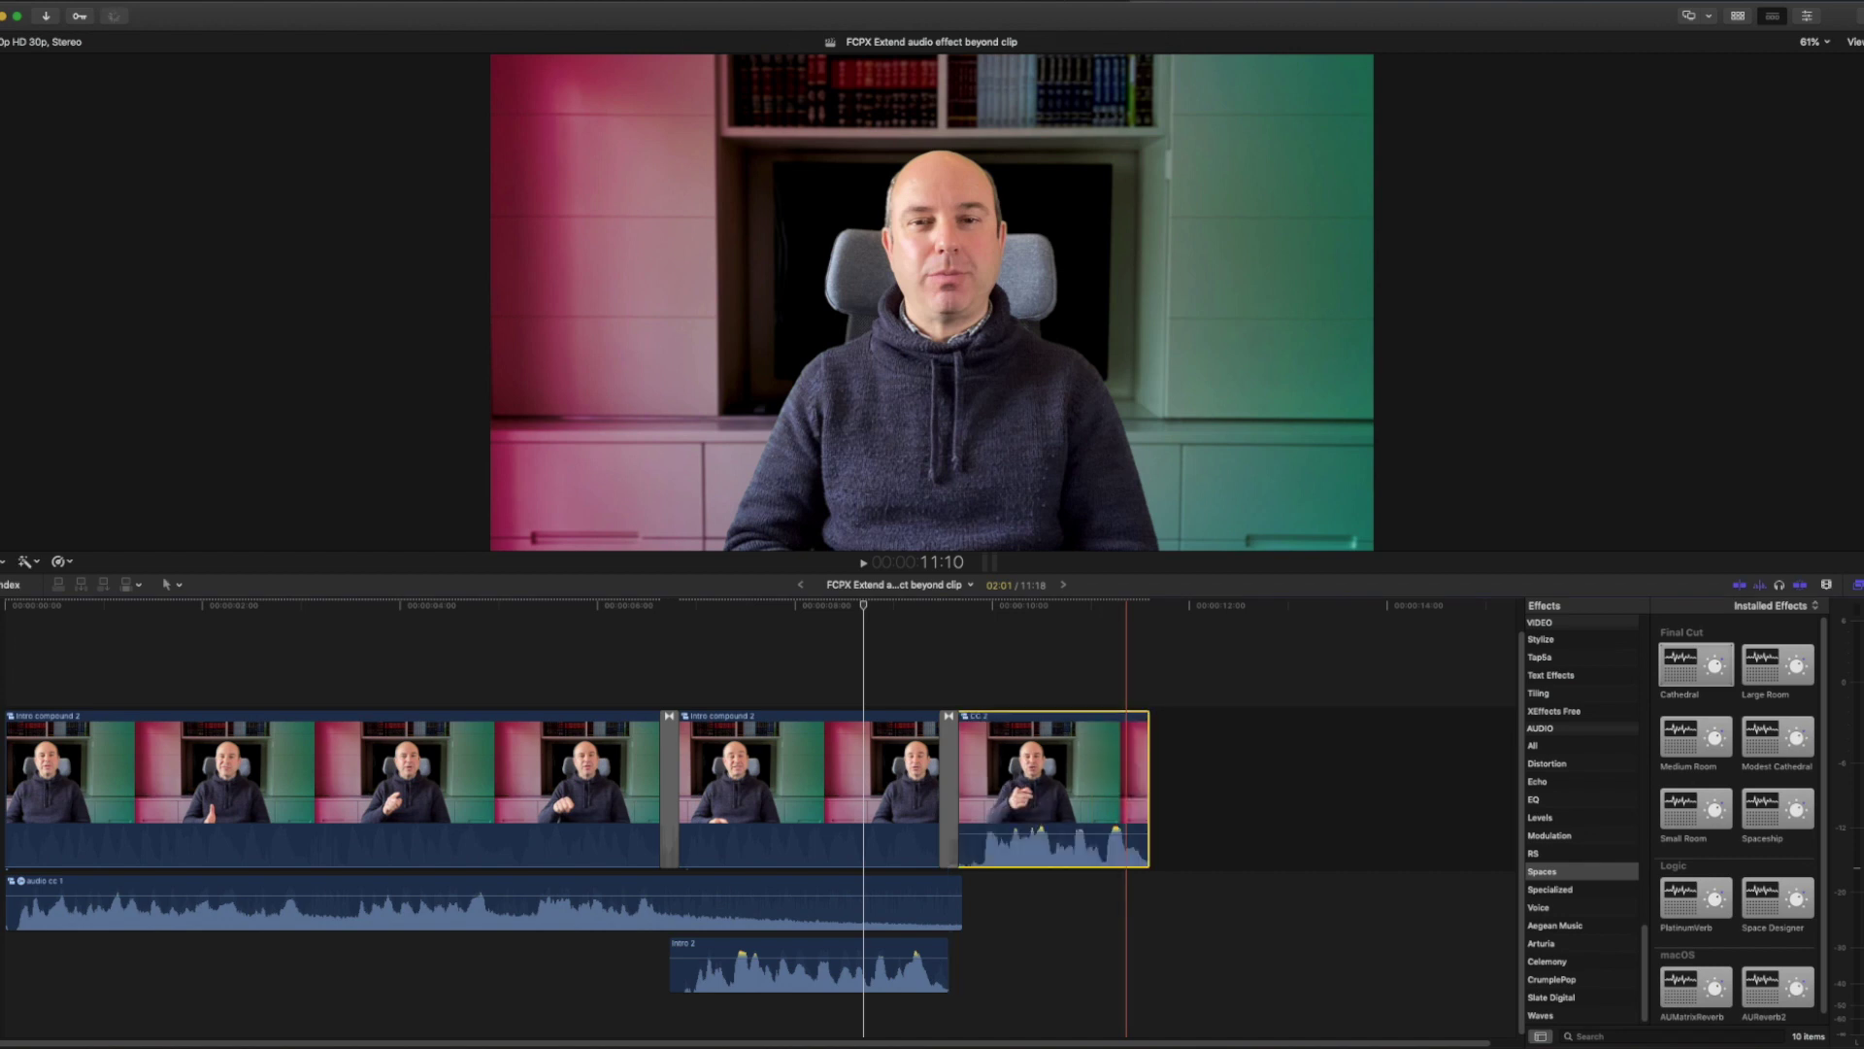
# Step: Inside CC 2, insert a gap clip after the footage and drag it longer
pyautogui.doubleClick(1033, 765)
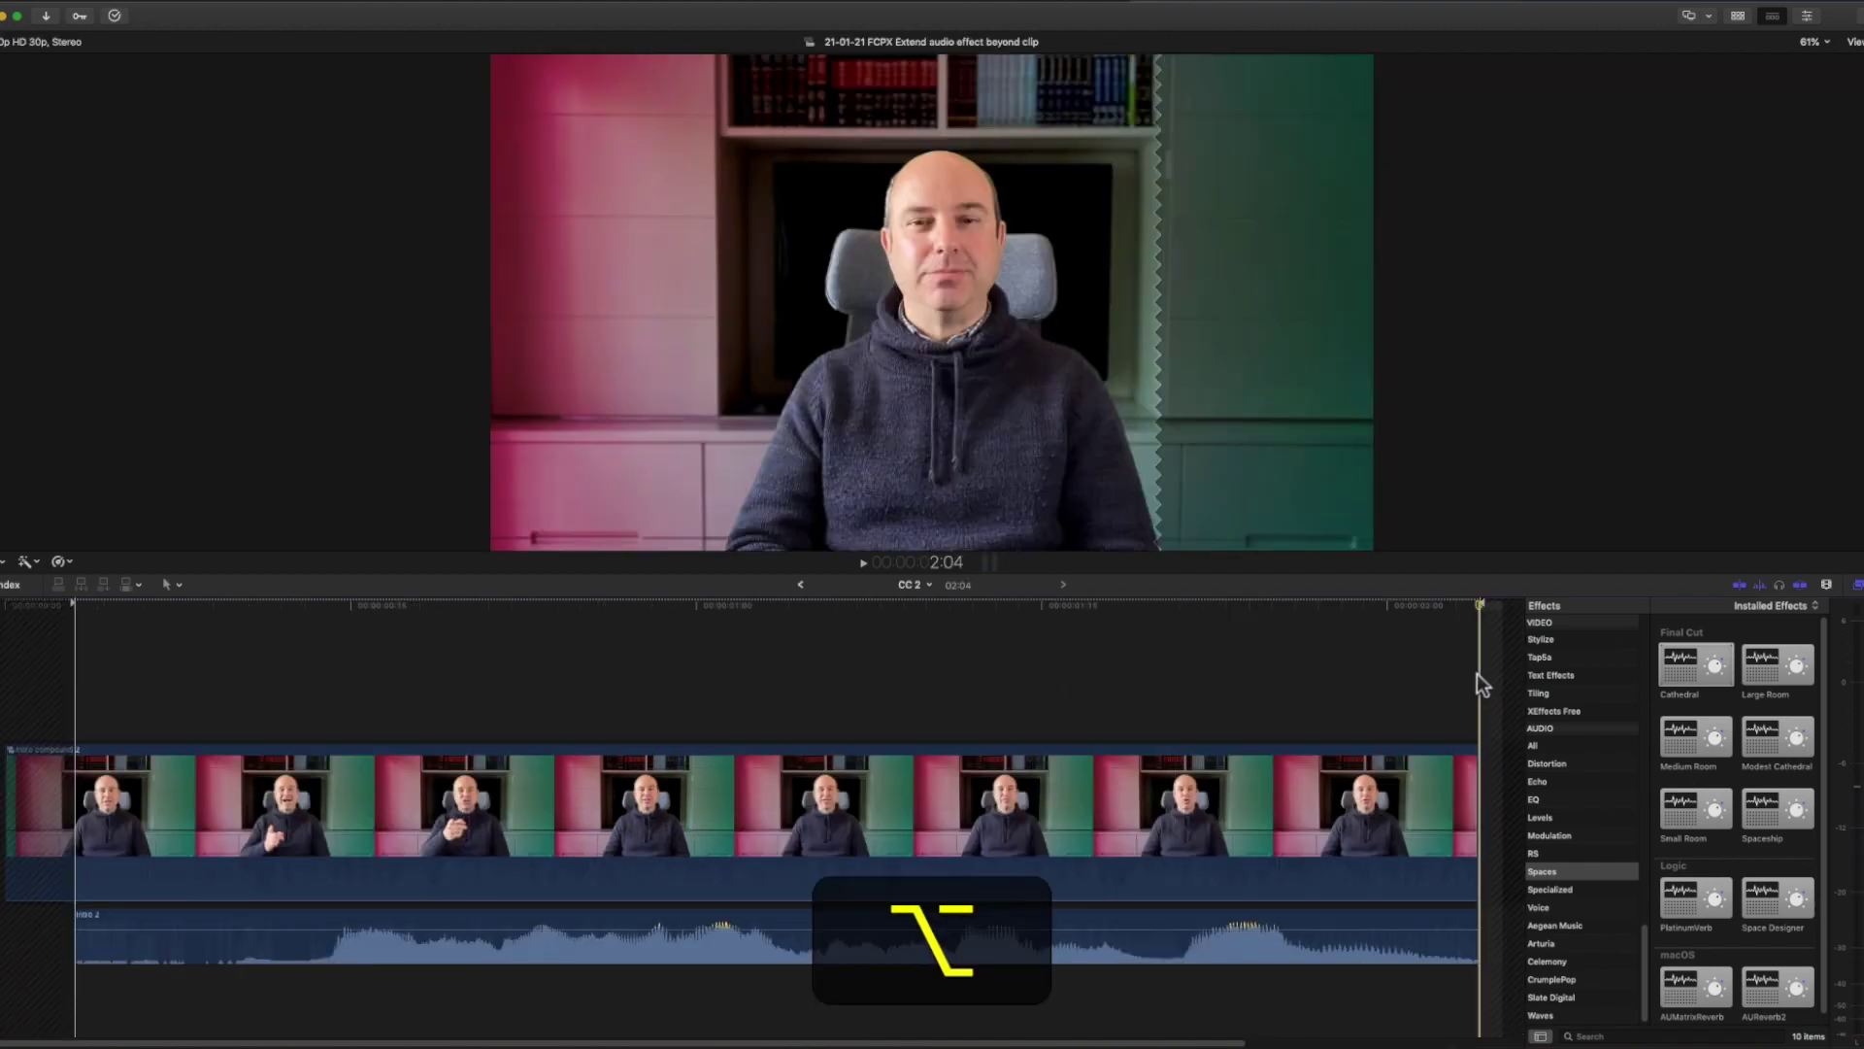
pyautogui.hotkey('alt', 'w')
pyautogui.press('super+minus')
pyautogui.press('super+minus')
pyautogui.press('super+minus')
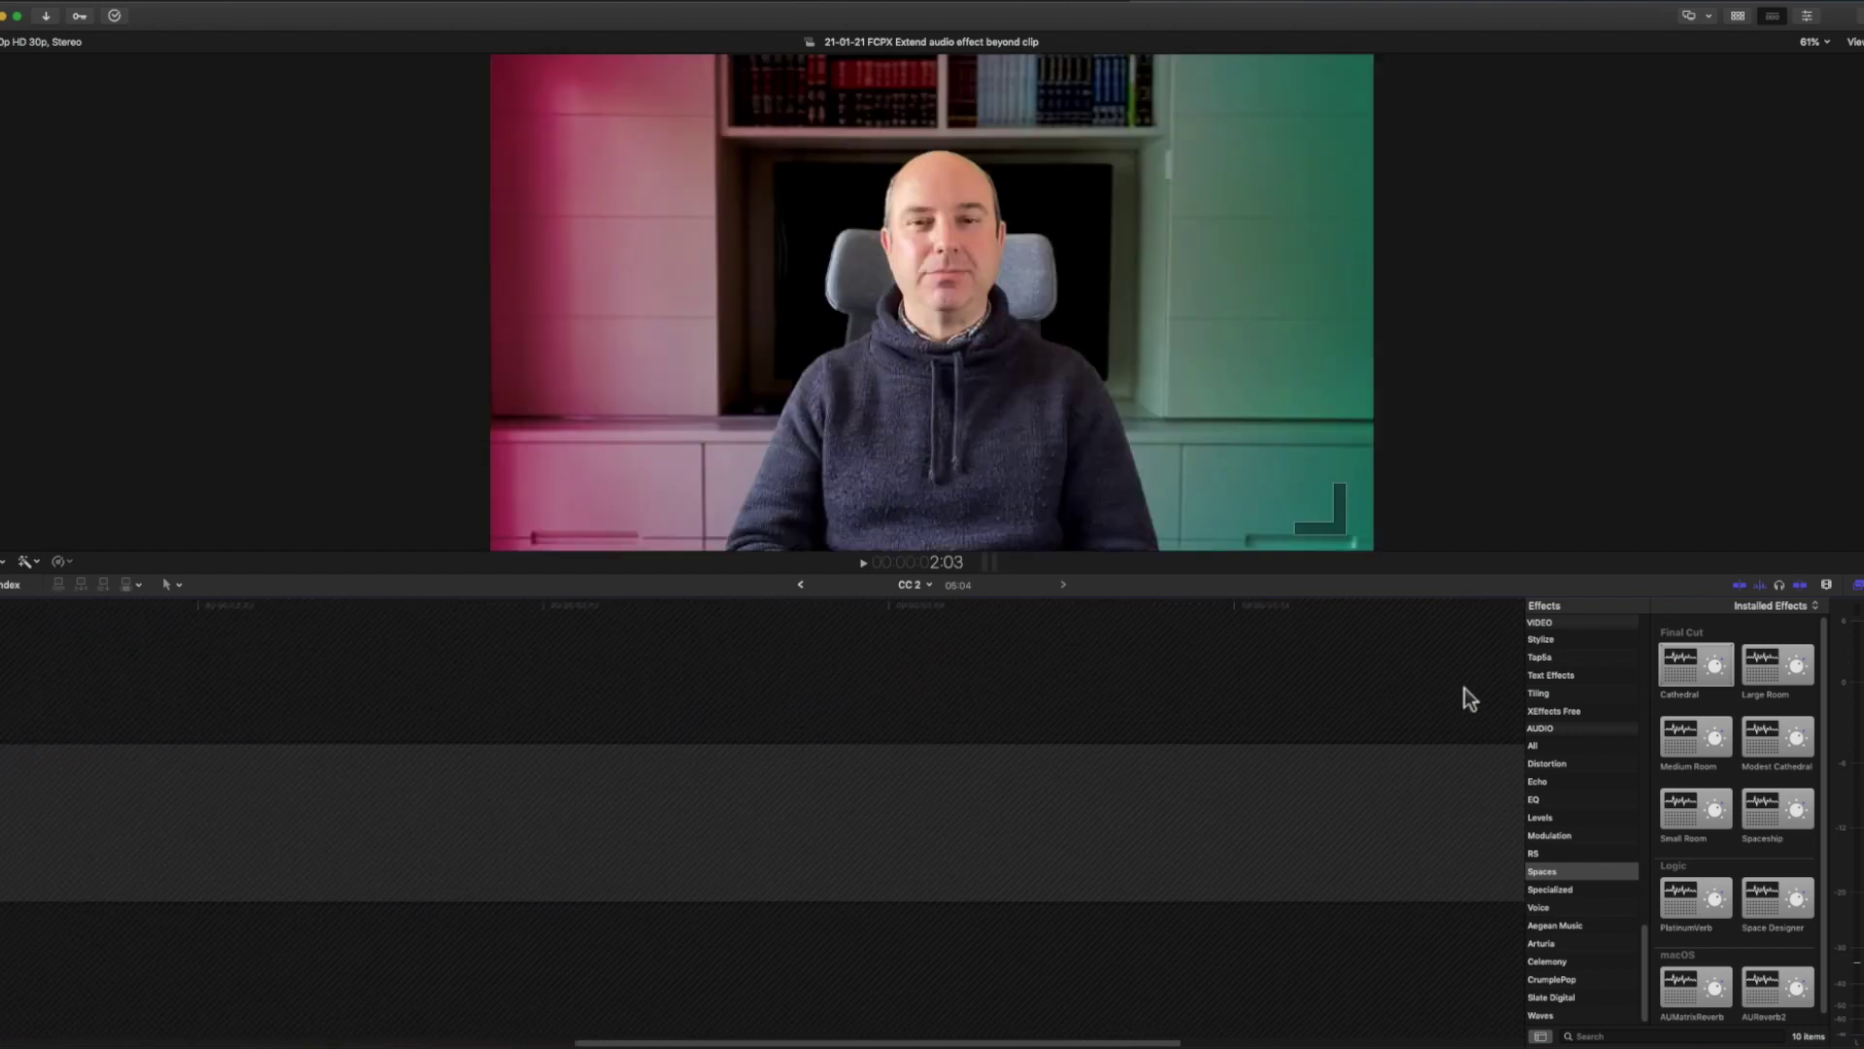
pyautogui.moveTo(349, 804); pyautogui.dragTo(495, 777)
# Step: Back on the main timeline, extend CC 2 over its gap, apply Cathedral, and play the reverb tail
pyautogui.click(802, 583)
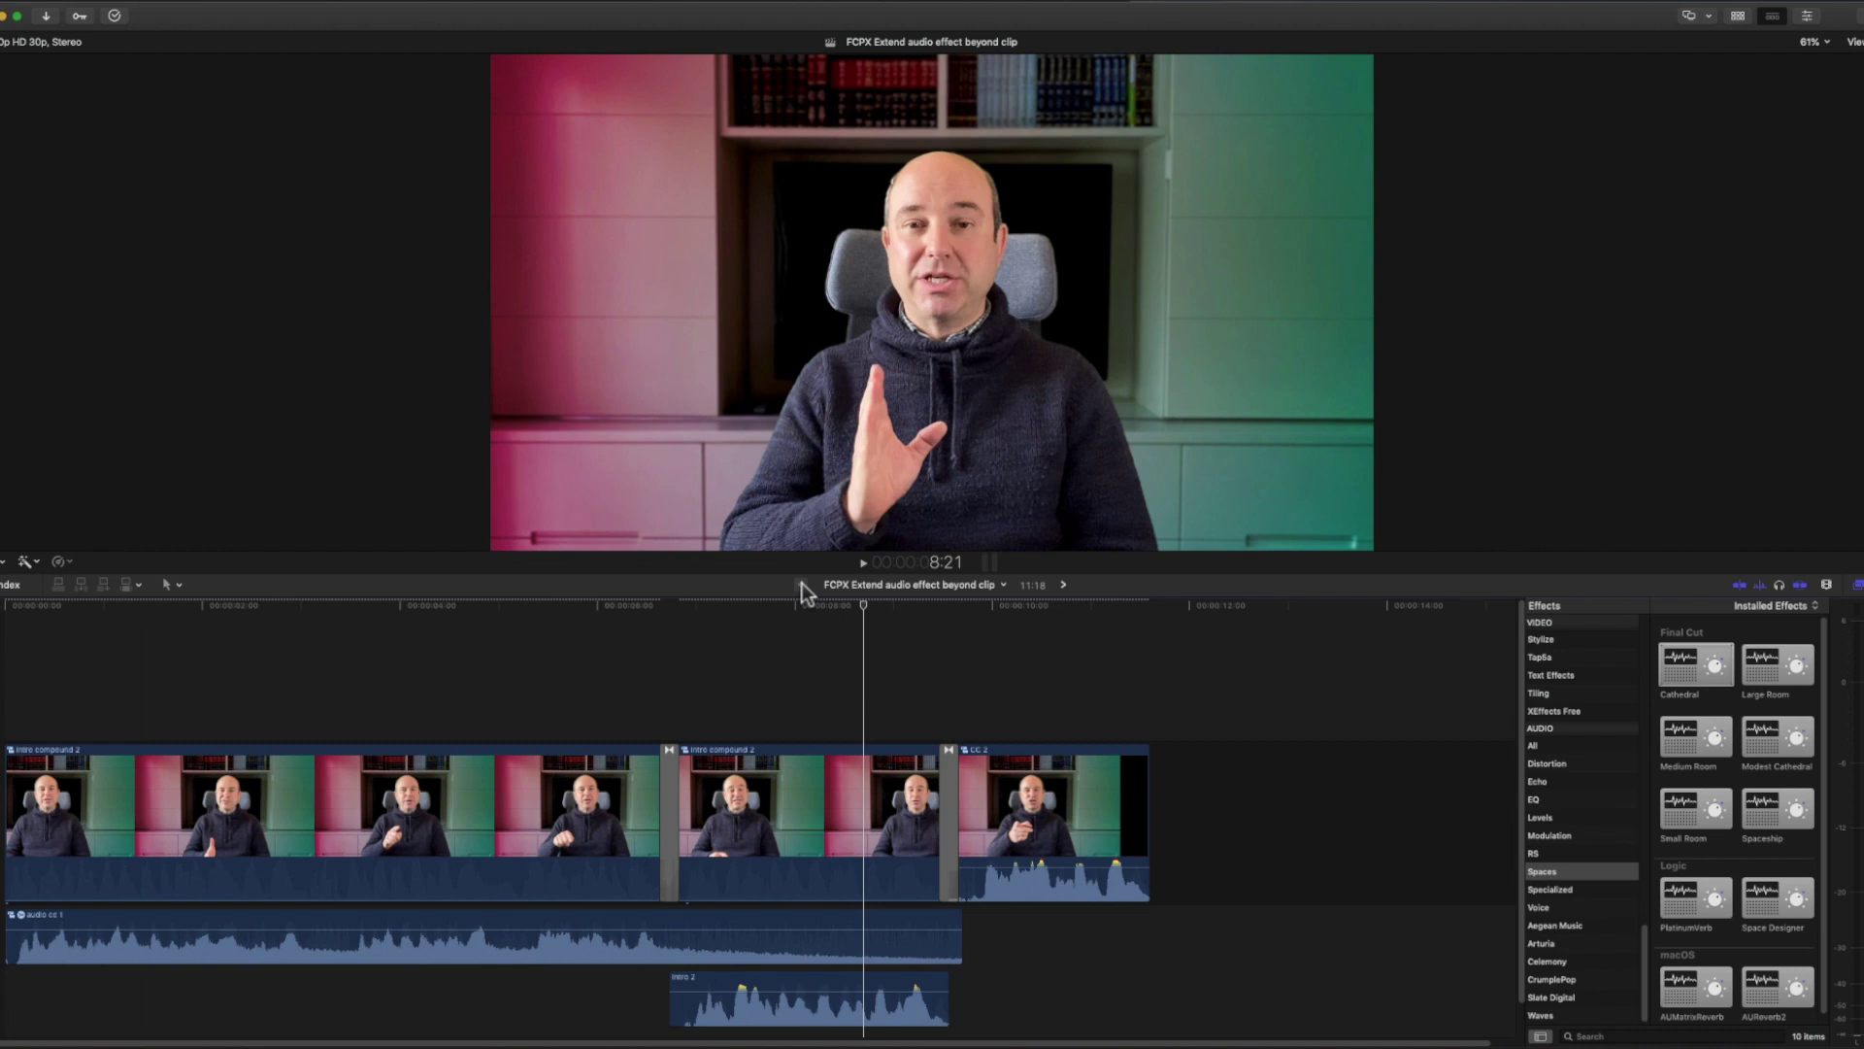
pyautogui.moveTo(1145, 810); pyautogui.dragTo(1401, 802)
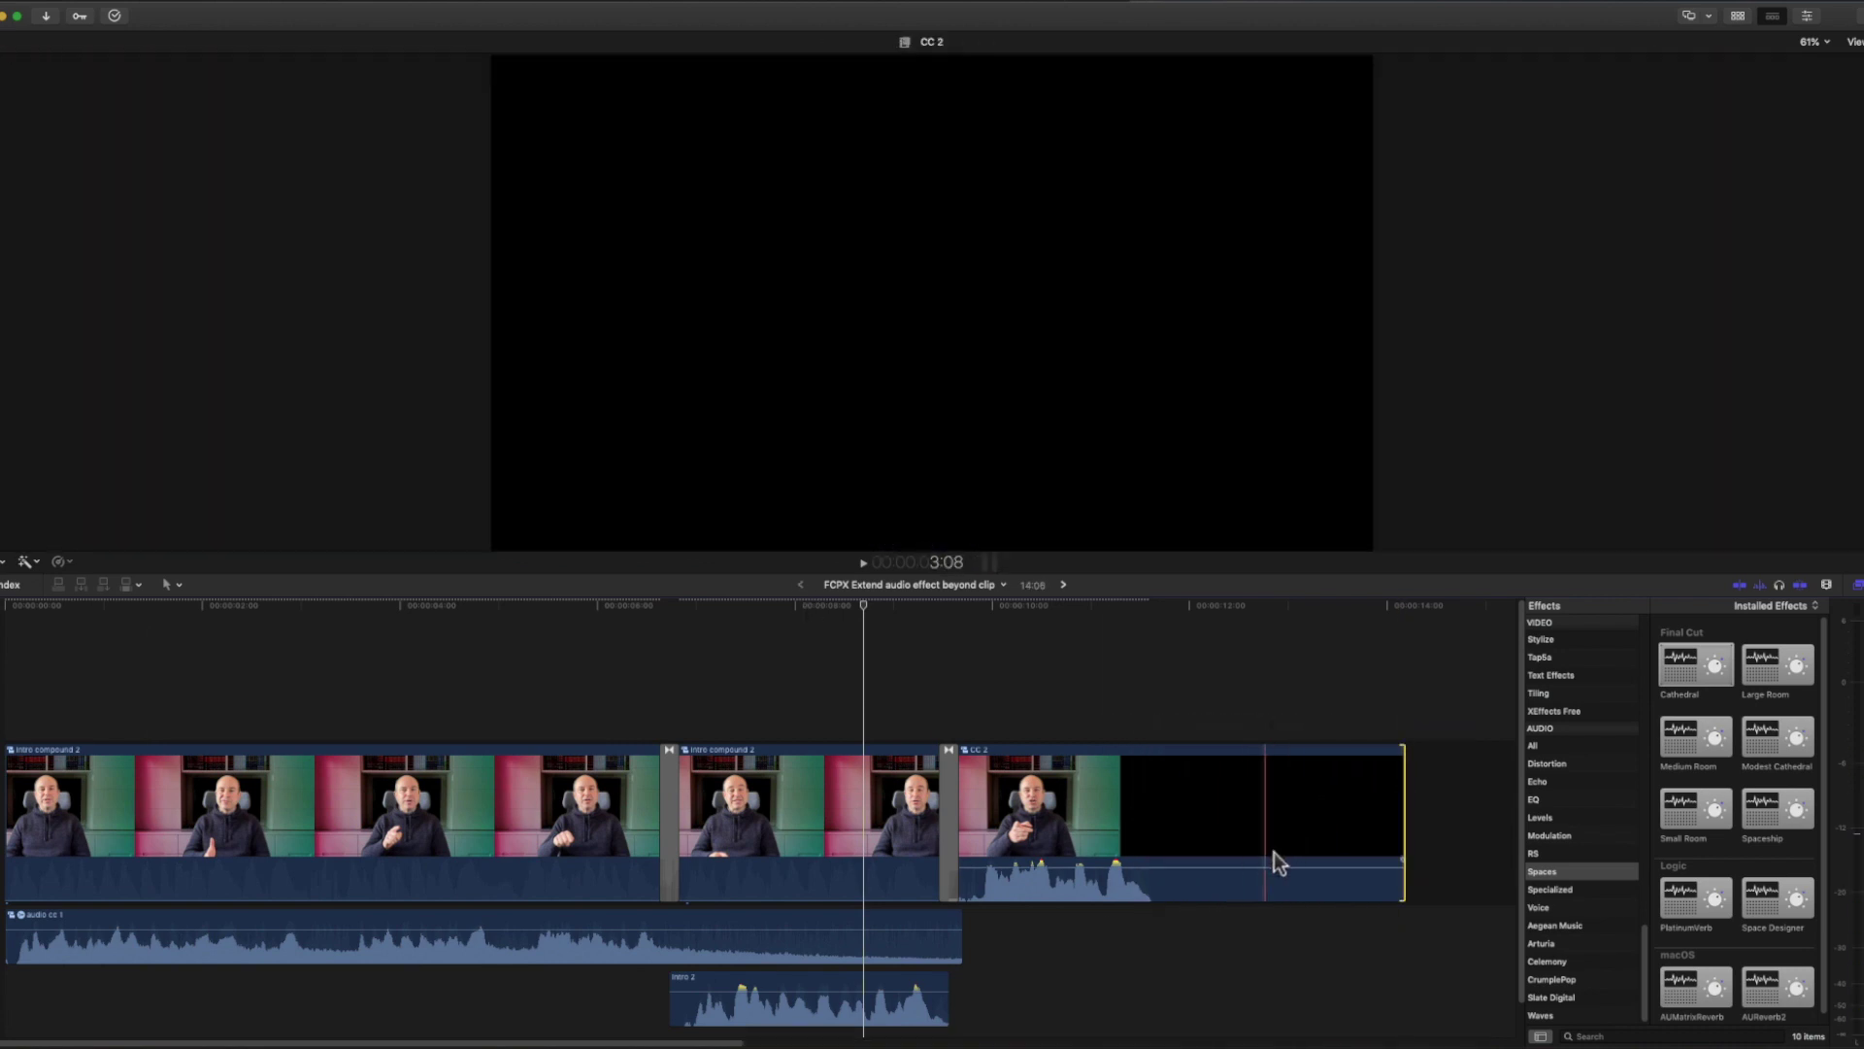
pyautogui.moveTo(1688, 662); pyautogui.dragTo(1092, 819)
pyautogui.press('space')
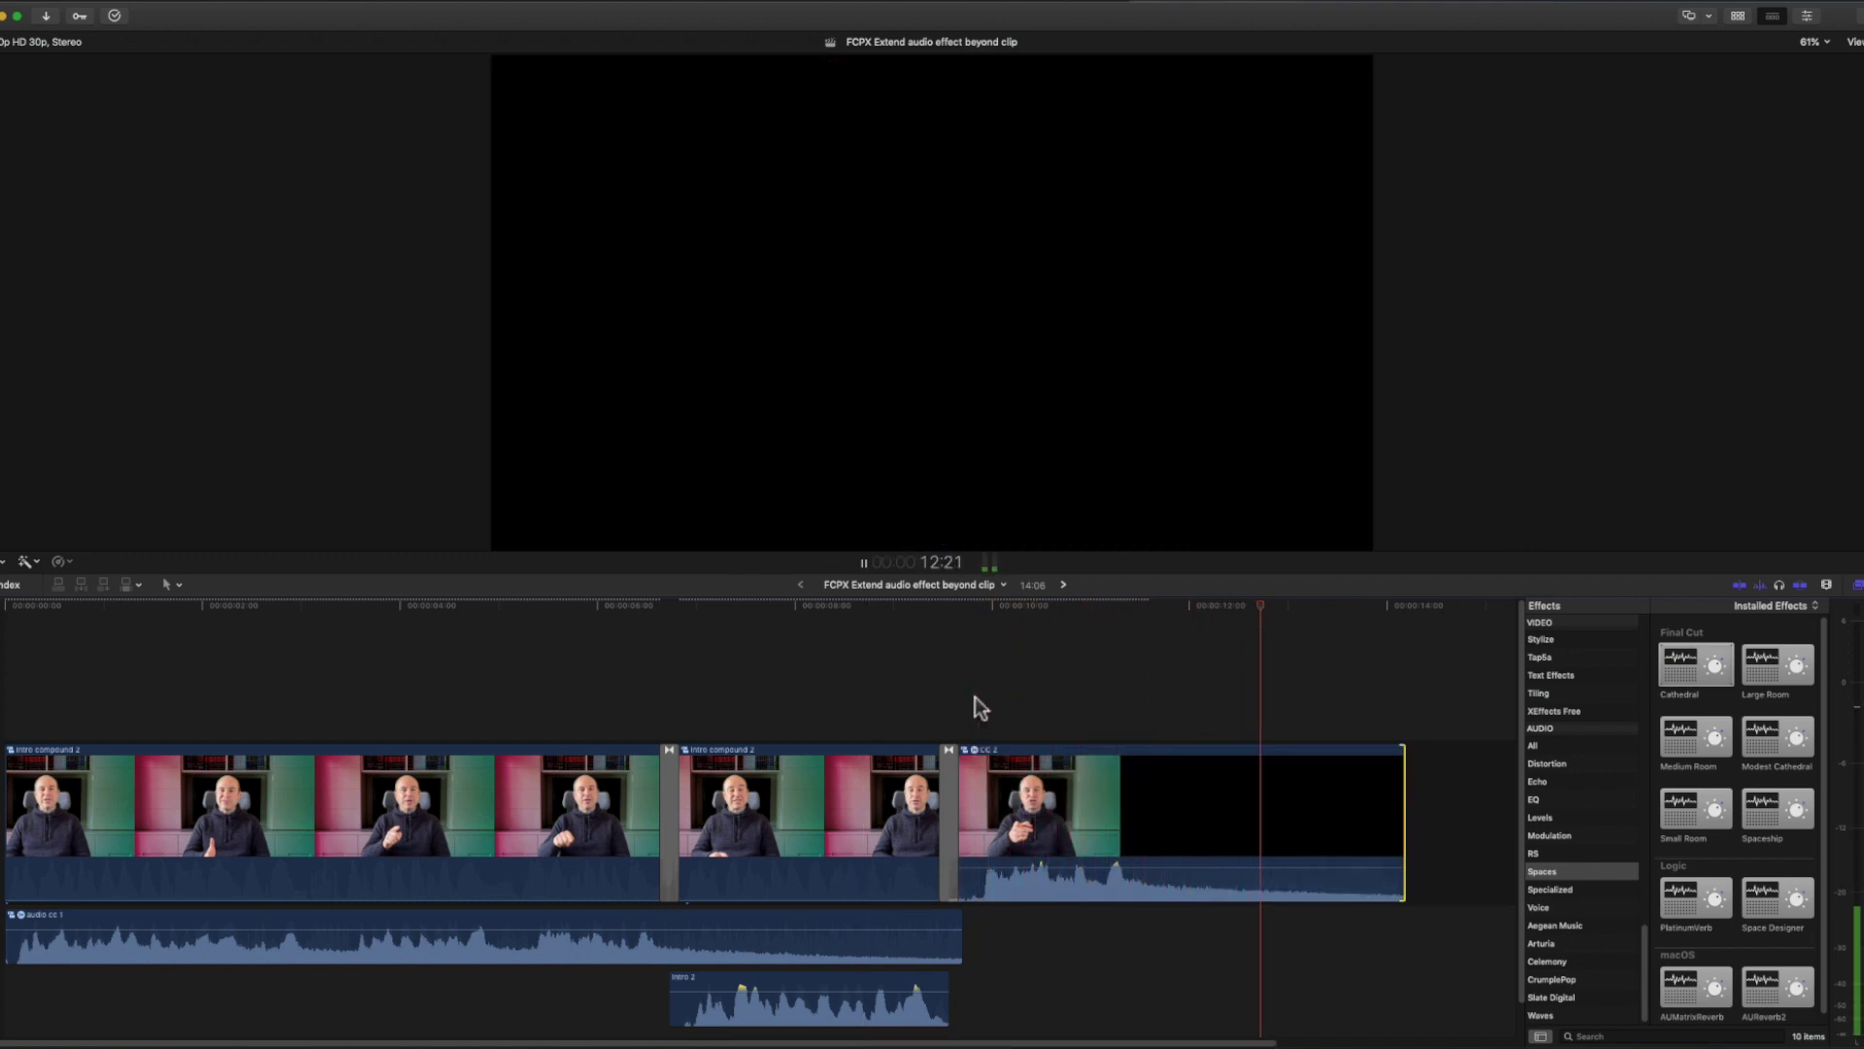
pyautogui.press('space')
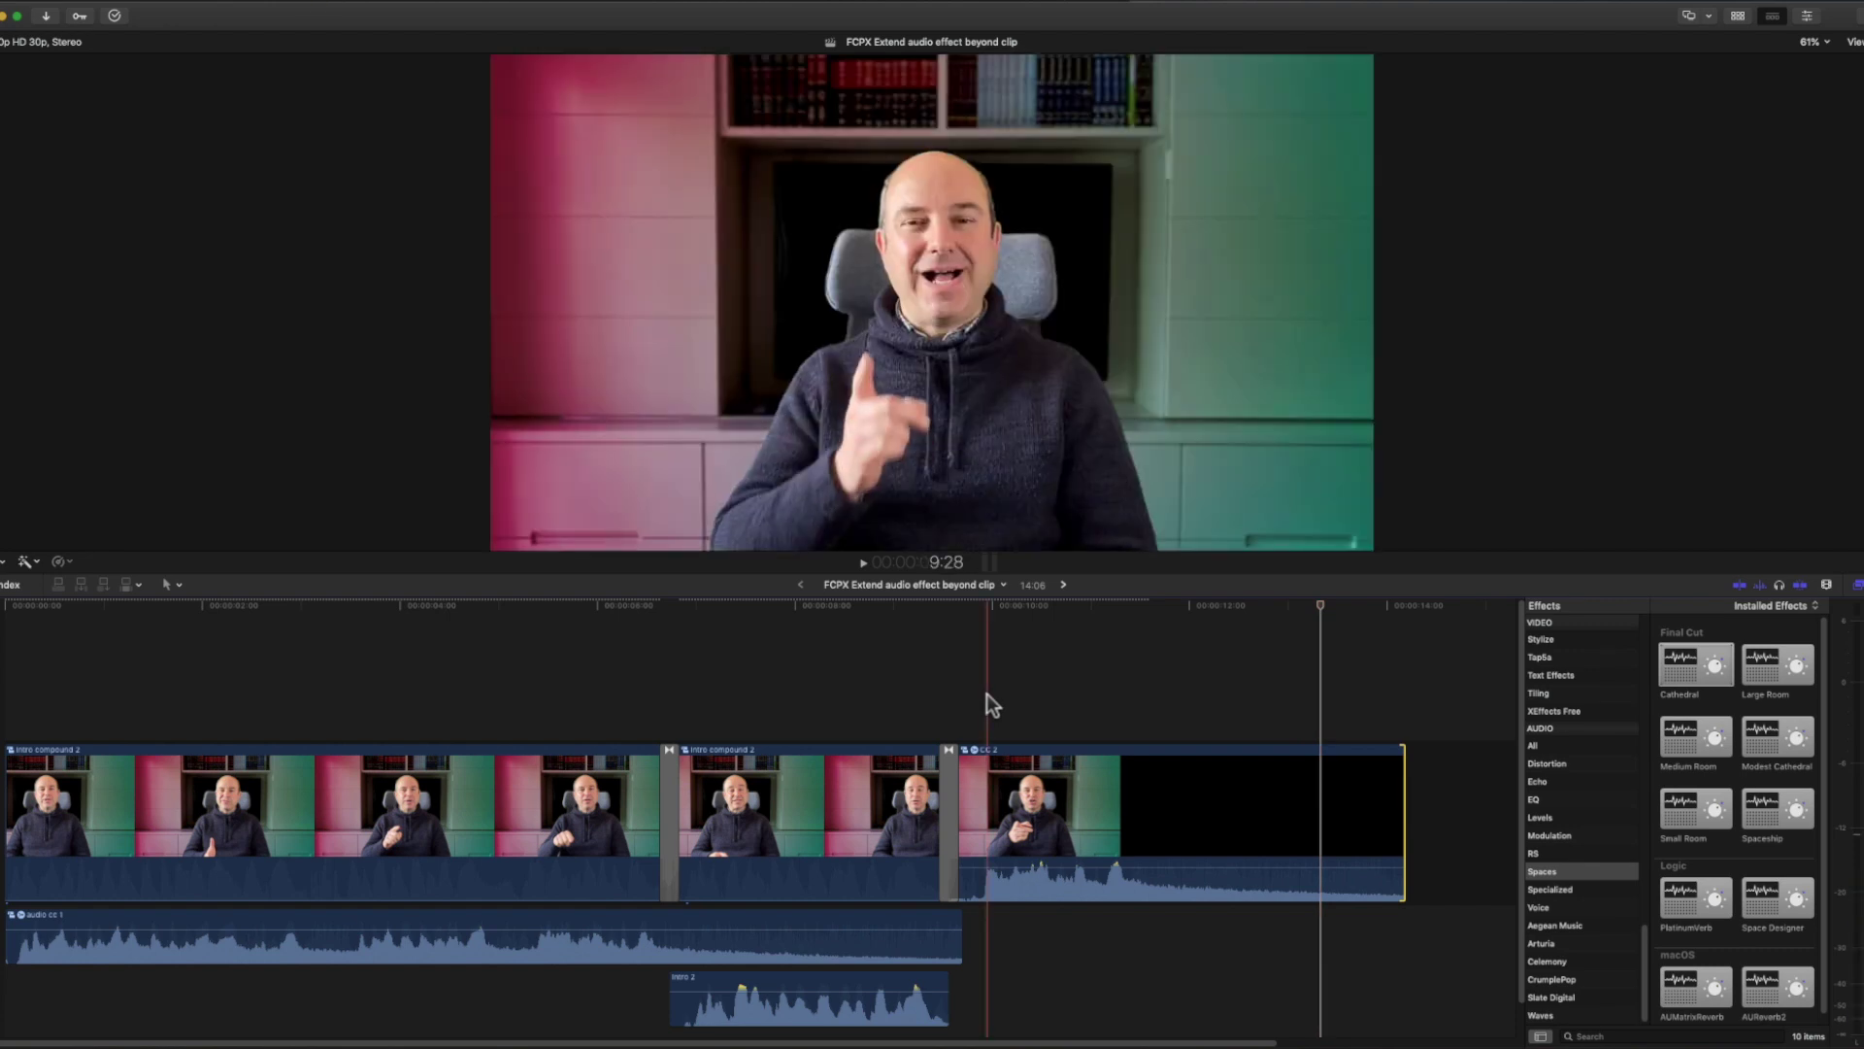